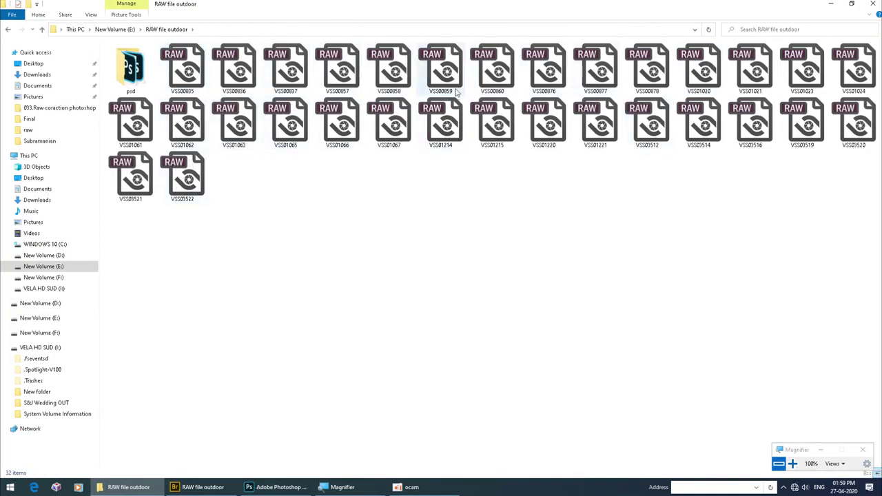
- Open the raw photo VSS00835 from the RAW file outdoor folder in Photoshop's Camera Raw, and close it with Done
left_click(188, 67)
left_click_drag(188, 69, 385, 292)
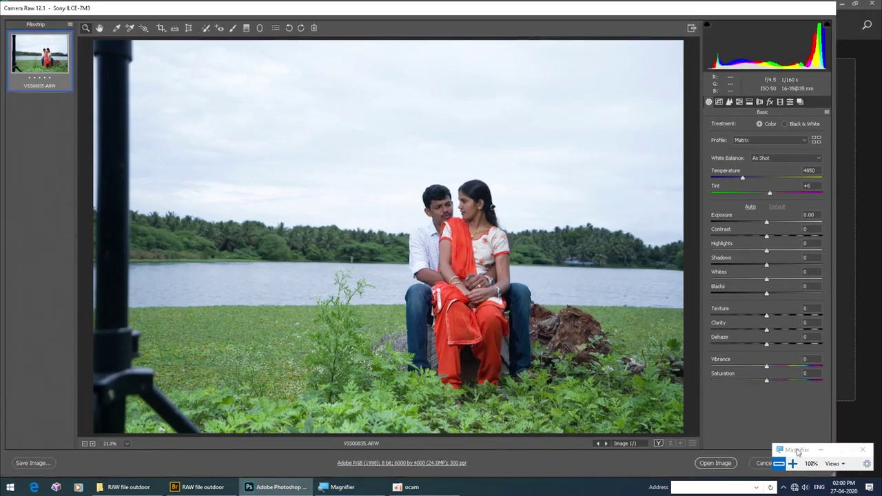
left_click_drag(797, 452, 813, 413)
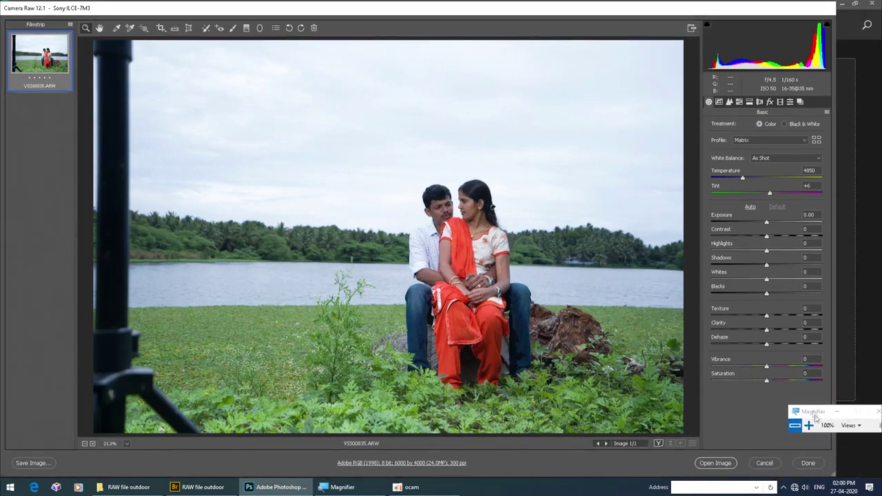
left_click(815, 463)
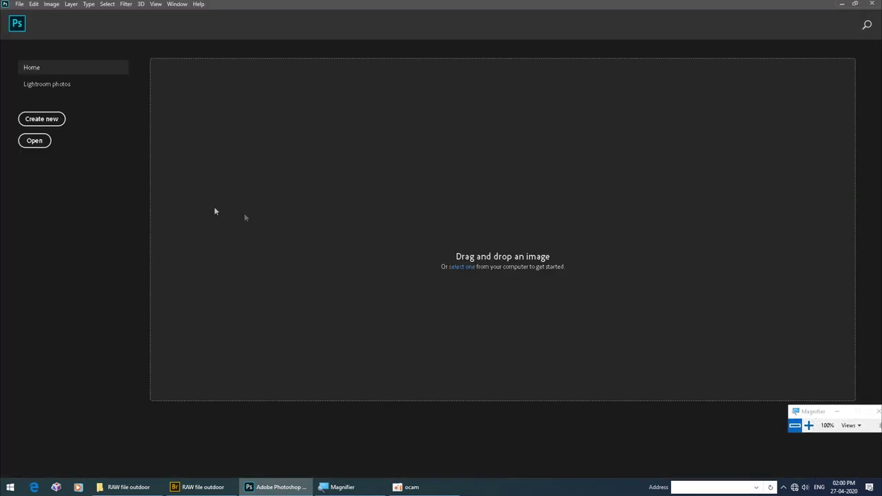
left_click(36, 142)
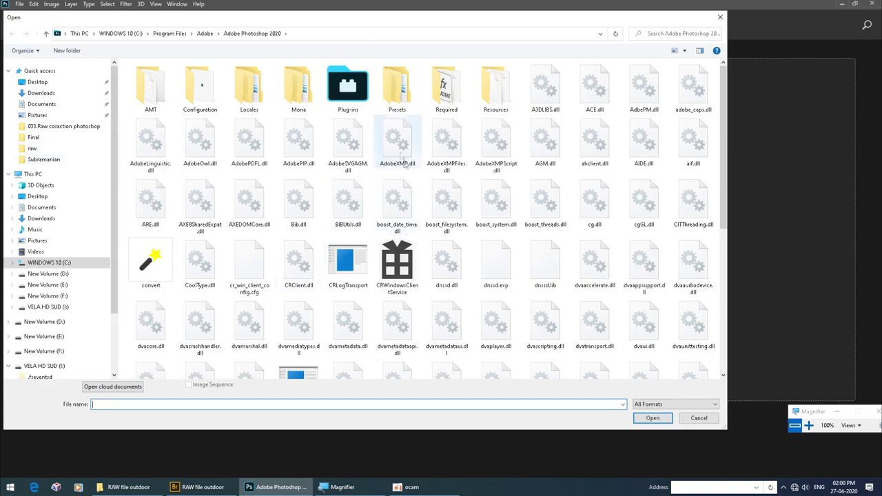
left_click(720, 17)
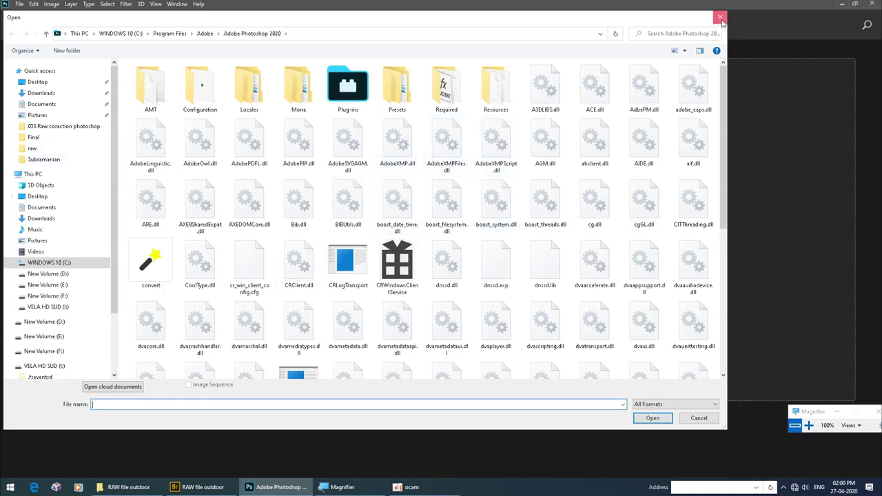
left_click(841, 4)
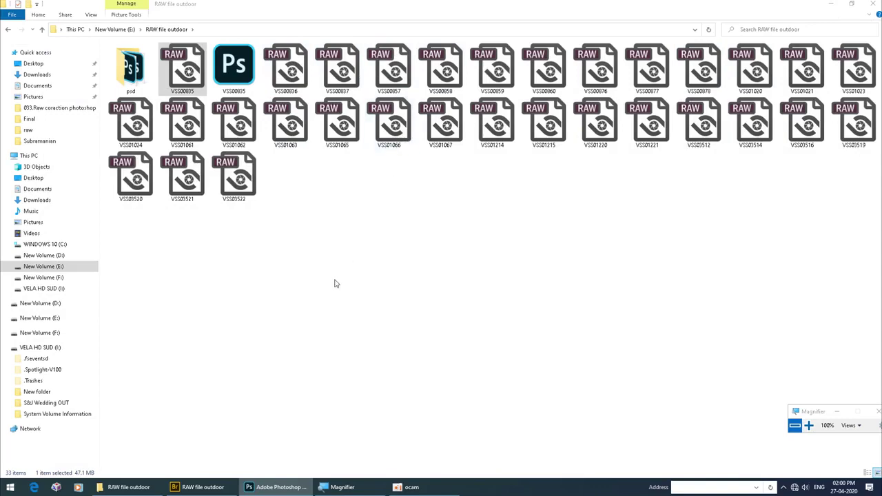
- Switch to Adobe Bridge, open the lakeside photo VSS00837.ARW in Camera Raw, and widen the Camera Raw window
left_click(199, 488)
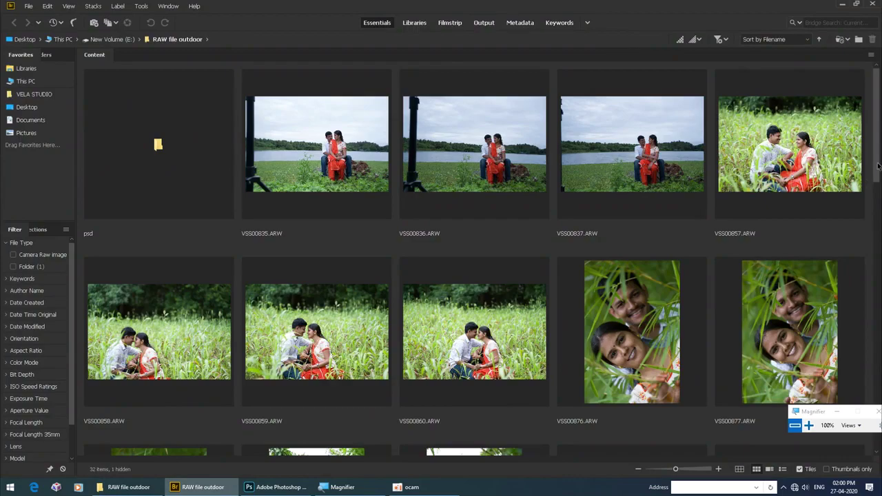
left_click_drag(879, 166, 878, 268)
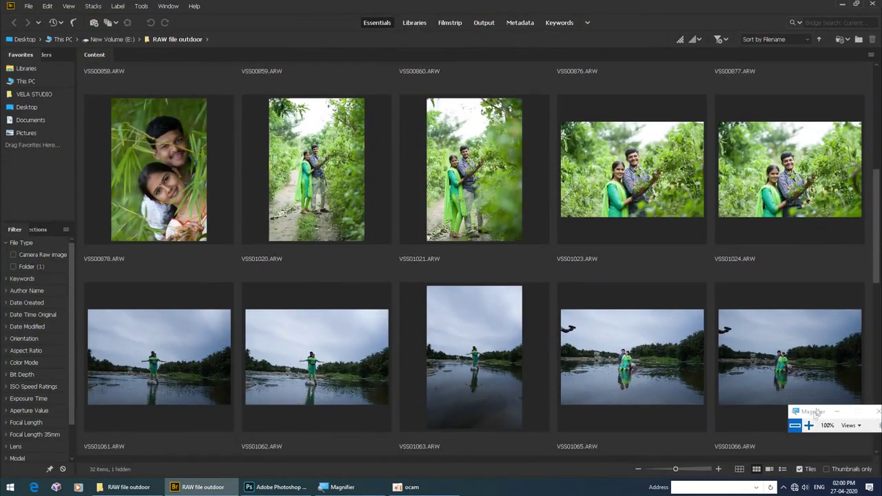
left_click_drag(814, 413, 809, 452)
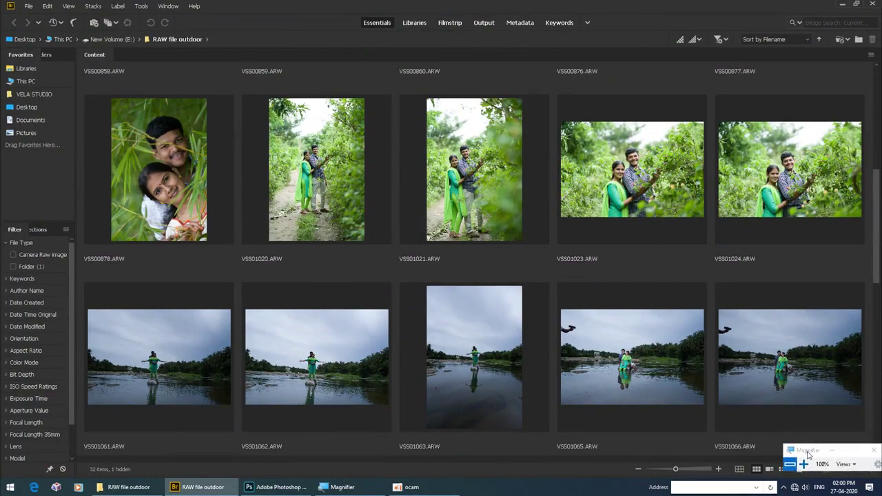
left_click_drag(878, 261, 878, 141)
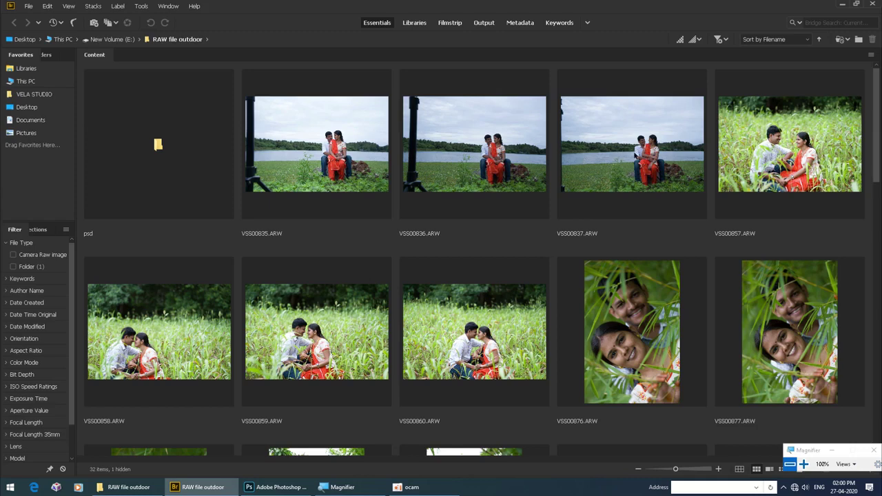
right_click(628, 135)
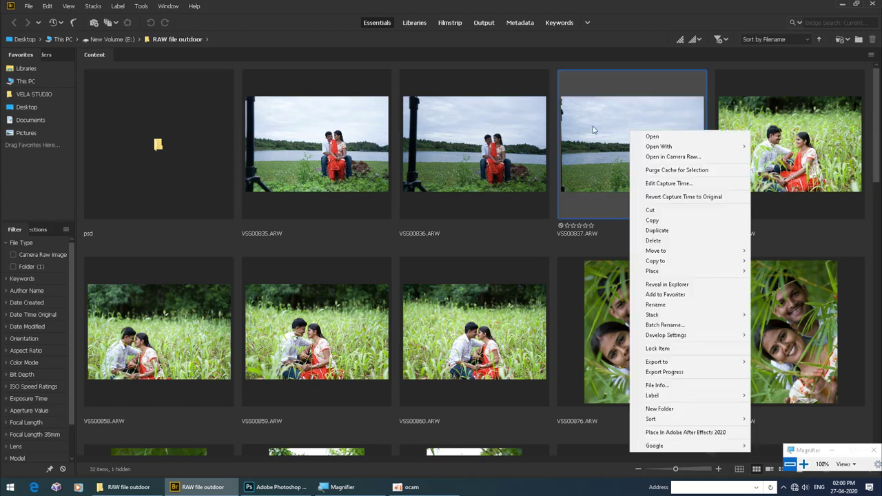
left_click(672, 157)
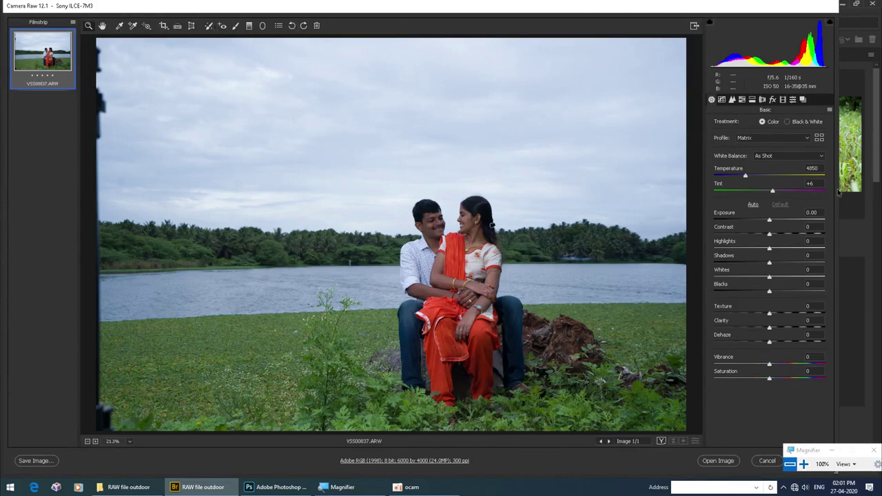
left_click_drag(837, 190, 881, 189)
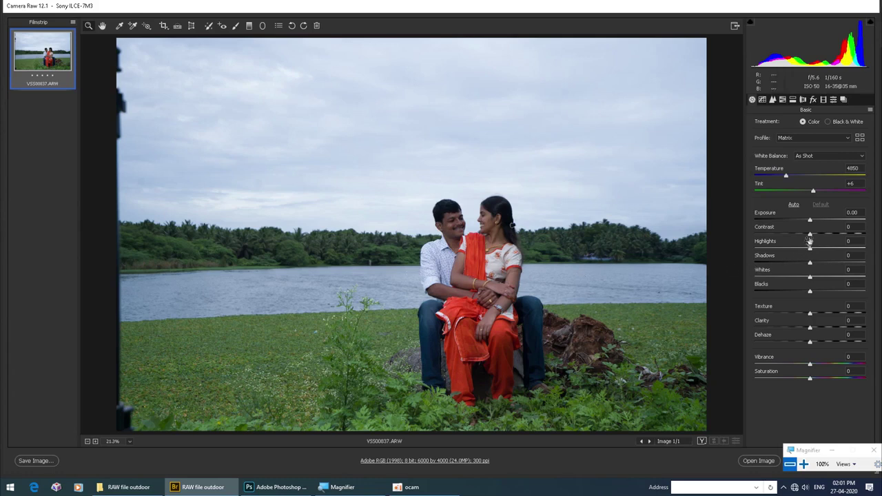
- Sample the white balance from the woman's white sleeve, and set Temperature to 5150 and Exposure to -0.50
left_click_drag(810, 220, 808, 221)
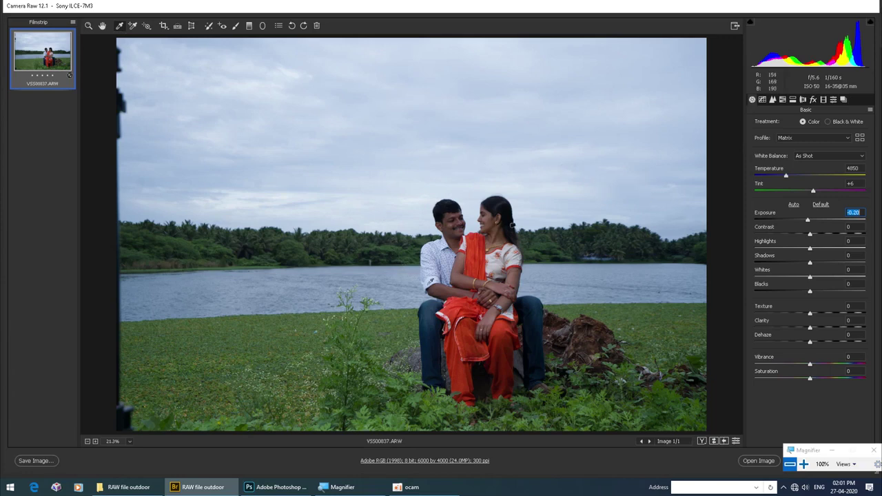
left_click(522, 258)
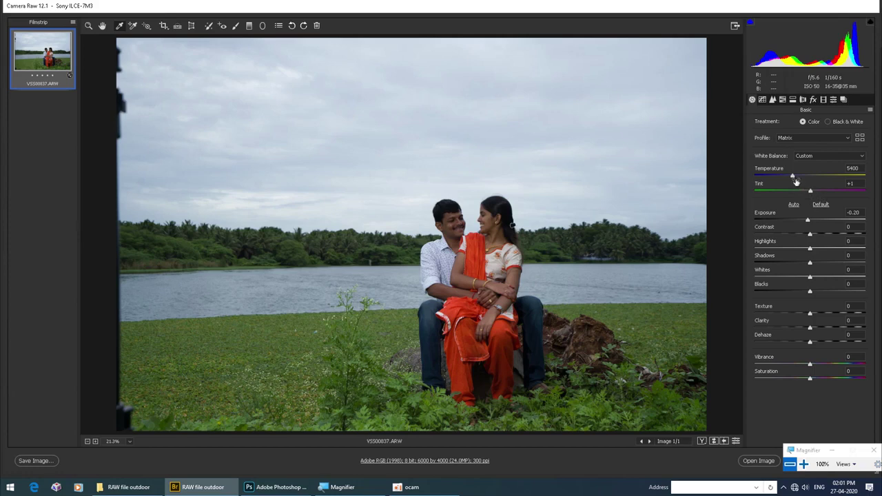
left_click_drag(794, 178, 792, 177)
left_click_drag(809, 221, 804, 221)
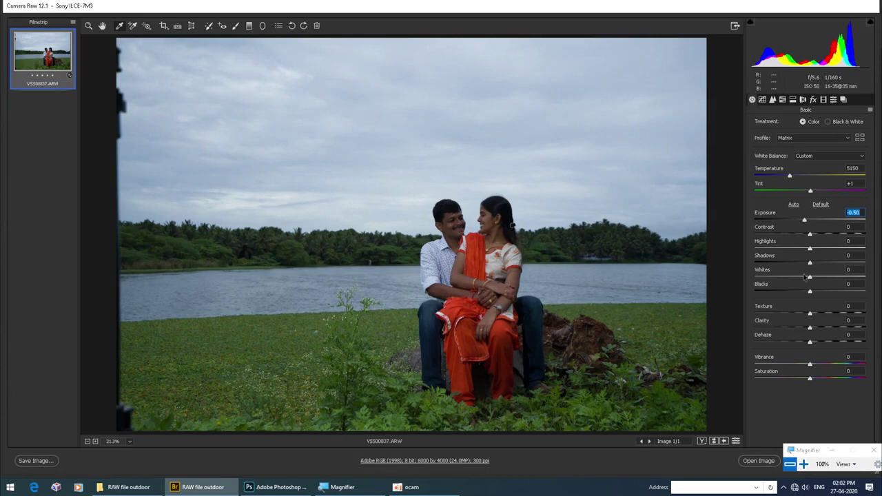
- Set Shadows to +19, Highlights to -16 and Blacks to -4 for the photo
left_click_drag(810, 264, 819, 266)
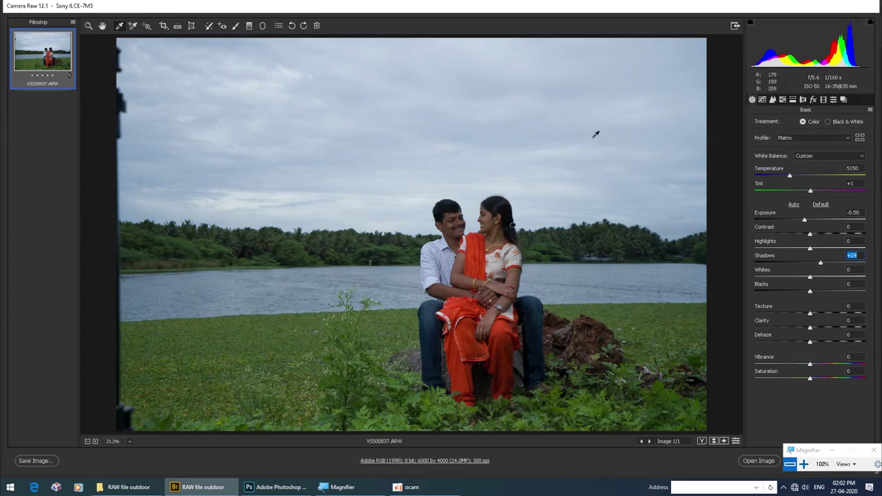
mouse_move(811, 250)
left_mouse_down()
mouse_move(776, 255)
mouse_move(849, 256)
mouse_move(802, 257)
left_mouse_up()
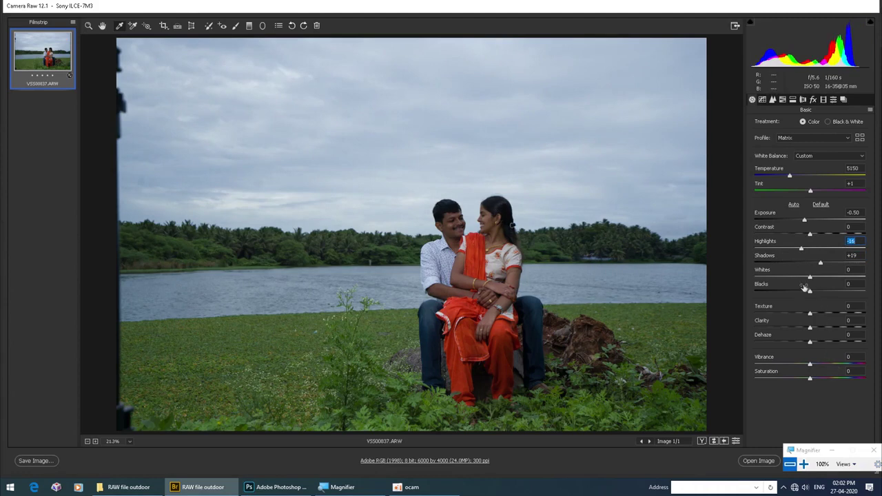
mouse_move(812, 294)
left_mouse_down()
mouse_move(772, 295)
mouse_move(810, 306)
left_mouse_up()
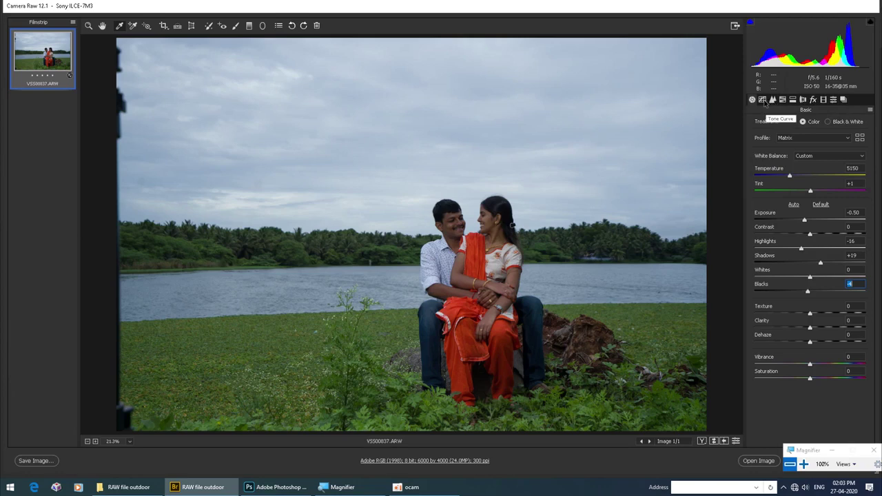
- Look through the Tone Curve, Detail and HSL saturation and luminance settings, and return to the Basic settings
left_click(763, 100)
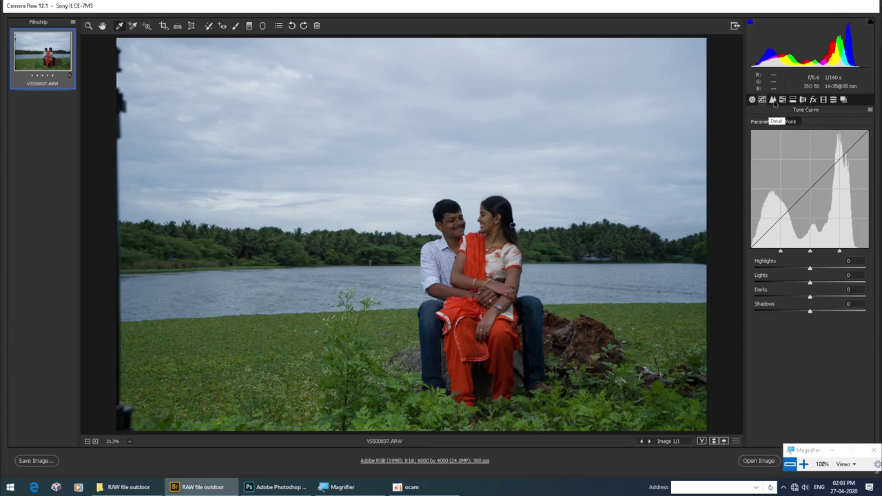
left_click(774, 101)
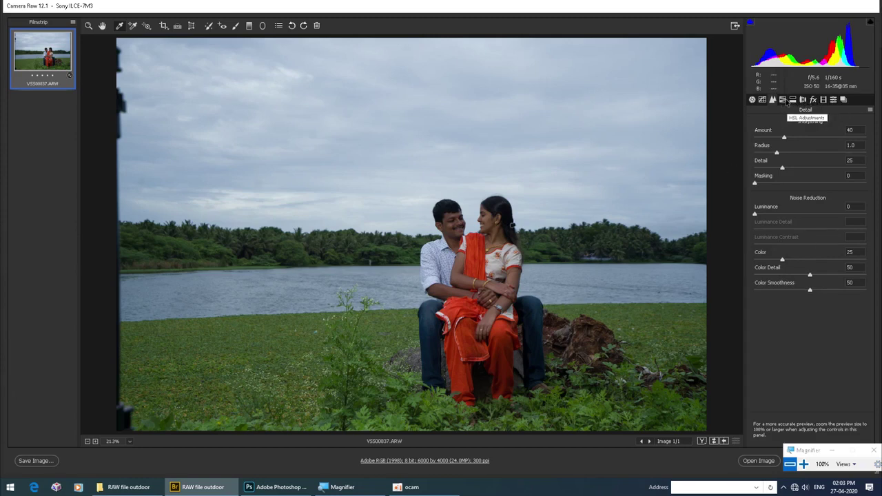
left_click(787, 102)
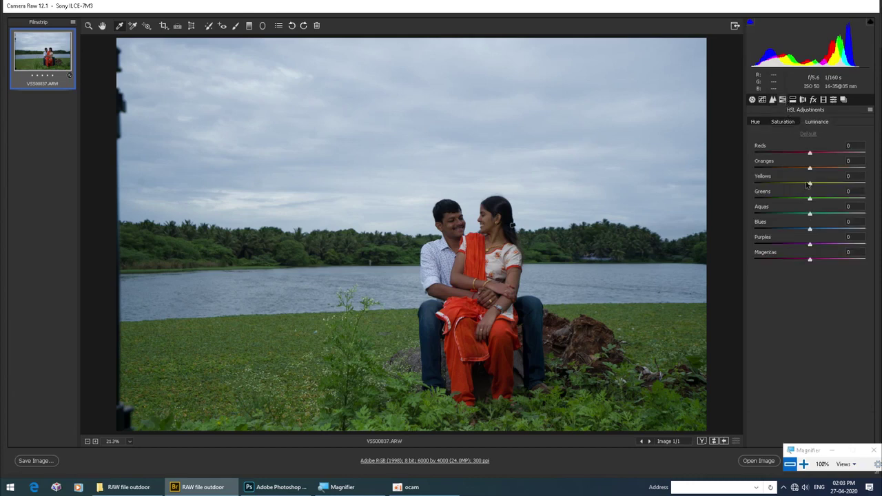
left_click(789, 125)
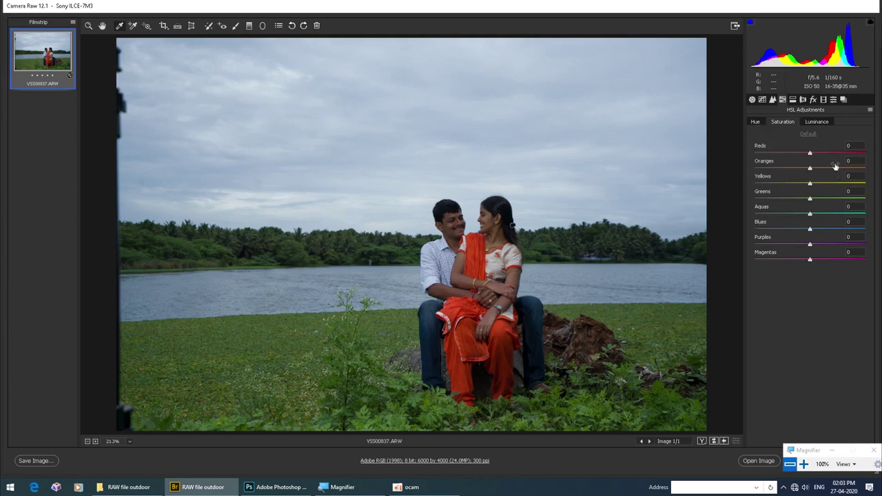
left_click(820, 124)
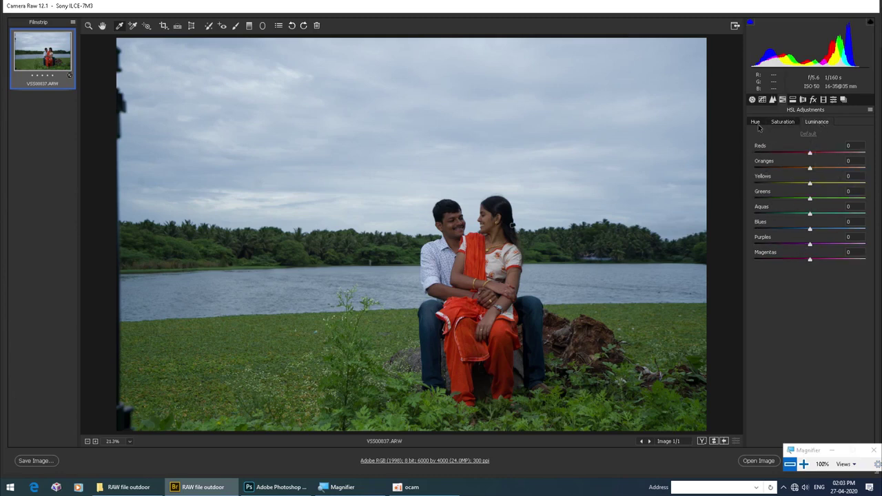
key("ctrl+alt+1")
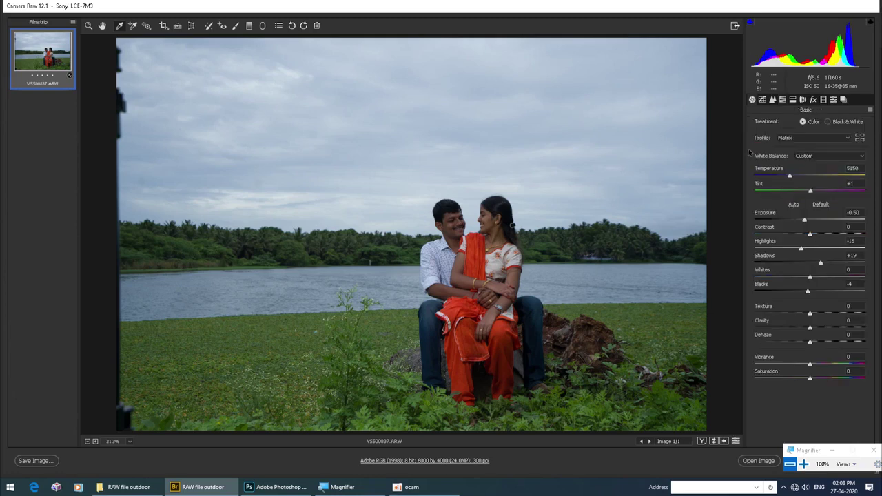
- Shift the grass's hue with the Targeted Adjustment tool, setting hue to +9 for Yellows, +30 for Greens and -4 for Blues
left_click(146, 27)
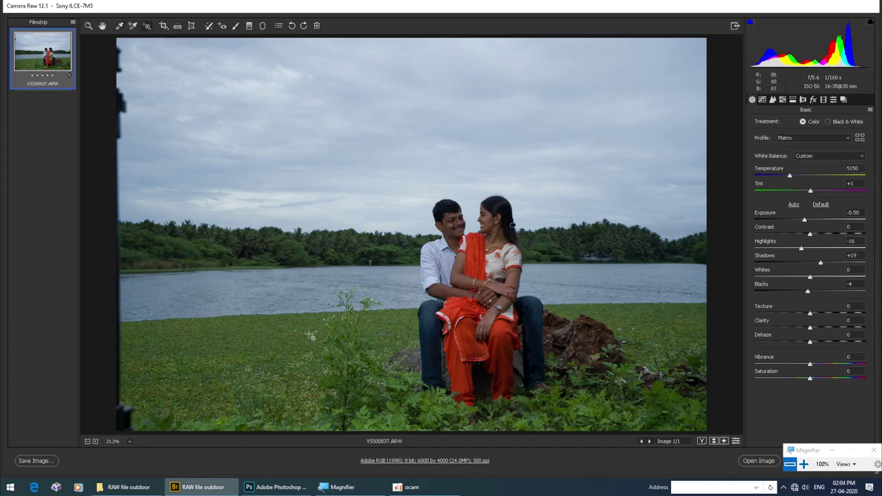
left_click(266, 356)
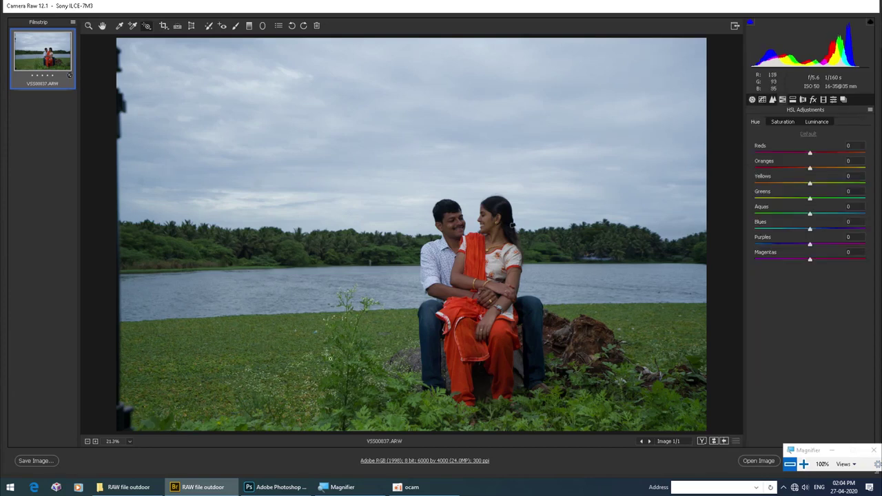
mouse_move(280, 358)
left_mouse_down()
mouse_move(278, 342)
mouse_move(284, 364)
left_mouse_up()
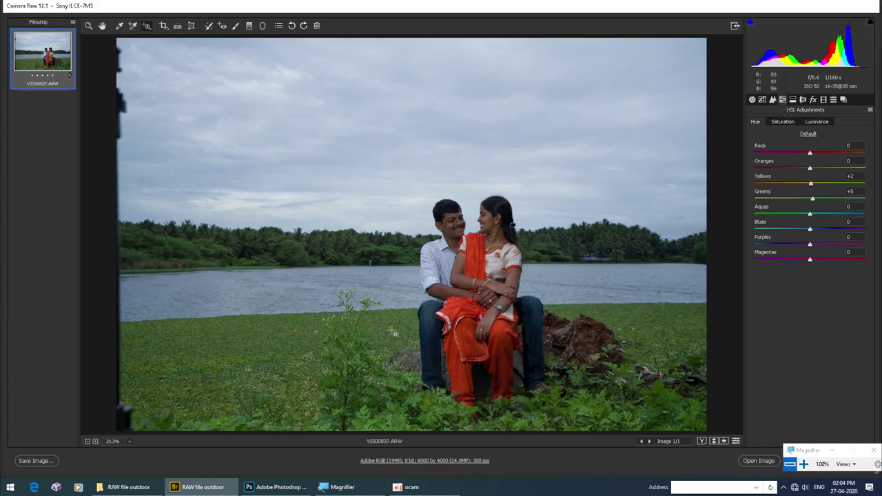
left_click_drag(296, 355, 282, 339)
left_click_drag(810, 231, 808, 230)
left_click_drag(824, 200, 826, 199)
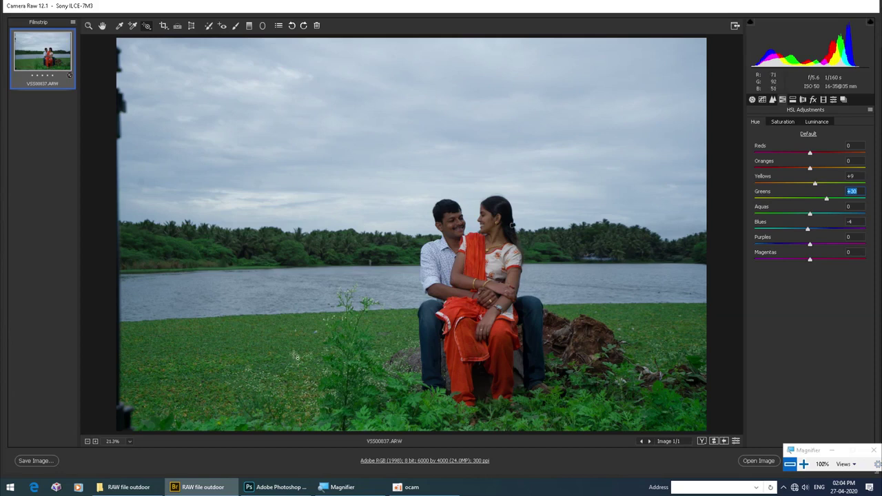
- Raise the grass's saturation with the Targeted Adjustment tool, and set the Greens luminance to +1
left_click(790, 124)
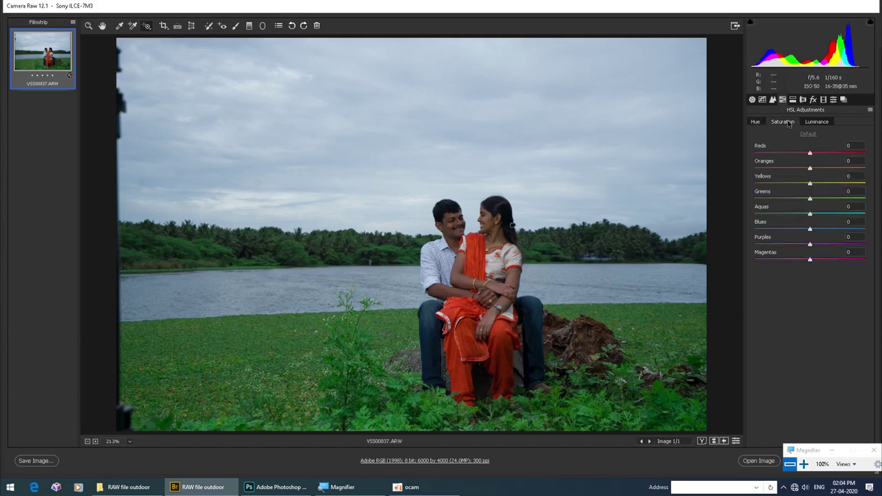
left_click_drag(274, 376, 279, 353)
key("ctrl+alt+shift+l")
mouse_move(293, 358)
left_mouse_down()
mouse_move(295, 339)
mouse_move(294, 360)
left_mouse_up()
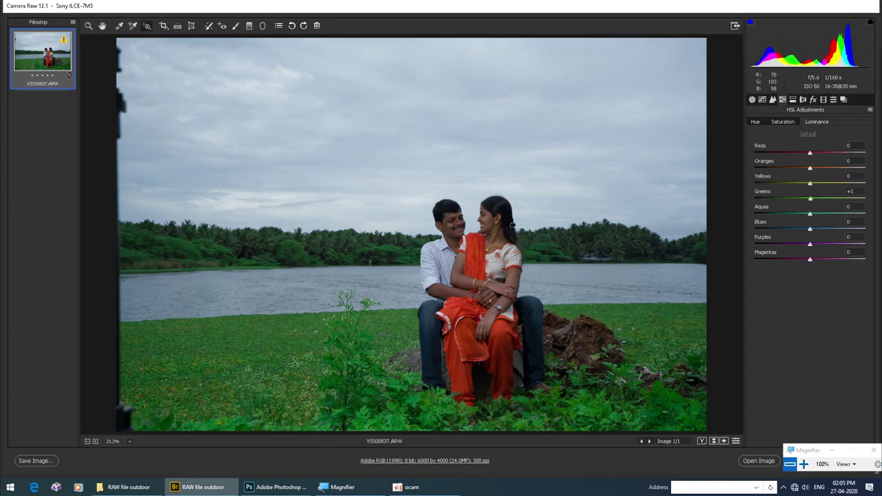
- Set the Yellows hue to +10, reduce the Greens hue shift, and set the Greens saturation to +47
left_click(755, 123)
left_click_drag(273, 367, 273, 357)
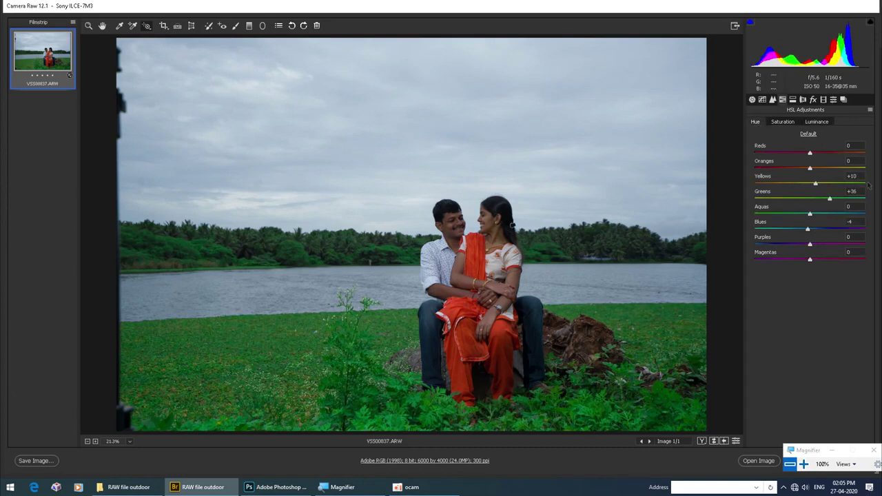
left_click_drag(832, 197, 817, 199)
left_click(783, 122)
mouse_move(847, 201)
left_mouse_down()
mouse_move(827, 204)
mouse_move(840, 201)
left_mouse_up()
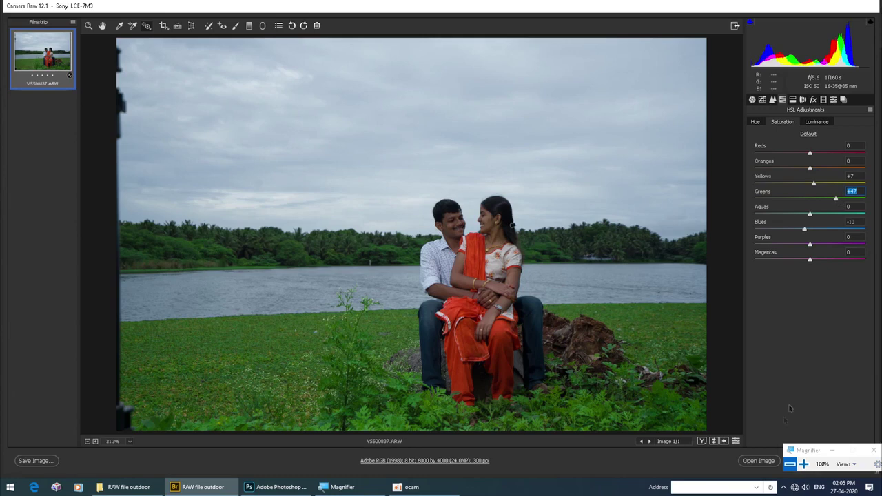
- Compare the photo before and after the adjustments in the side-by-side and split preview modes
left_click(701, 441)
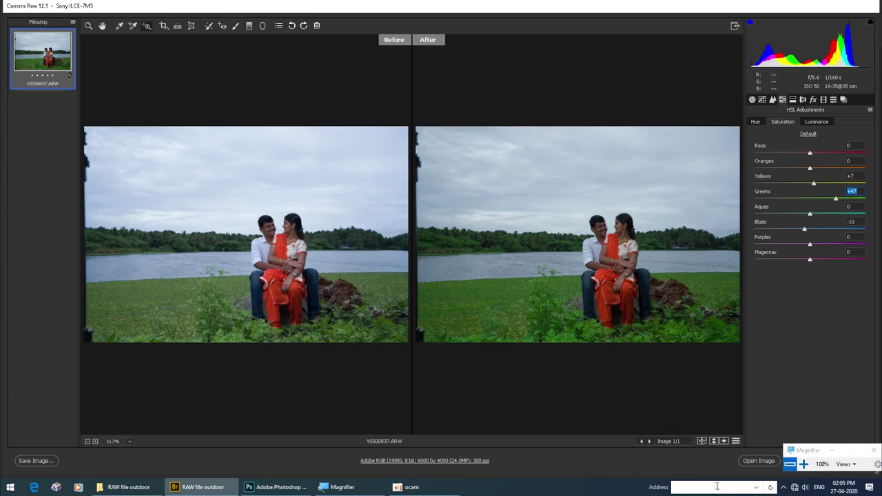
key("q")
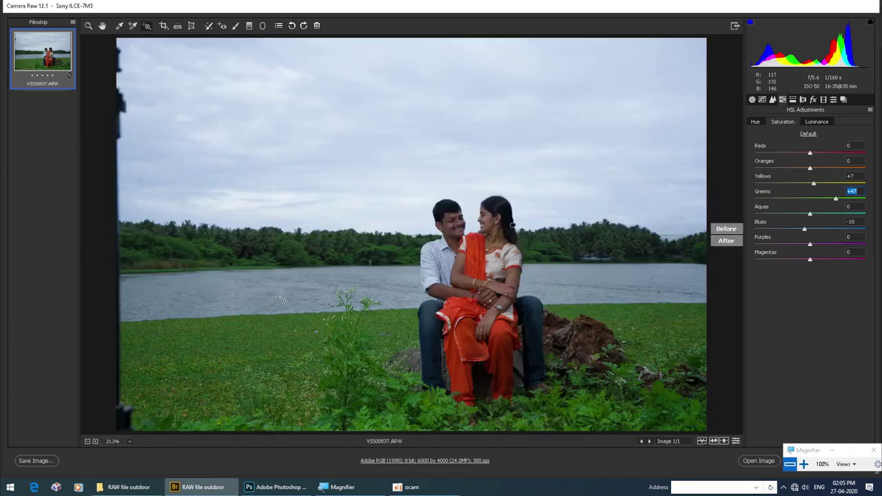
- Adjust the lake water with the Targeted Adjustment tool: Blues hue -7, Blues saturation +14 and Aquas saturation +2
left_click(756, 123)
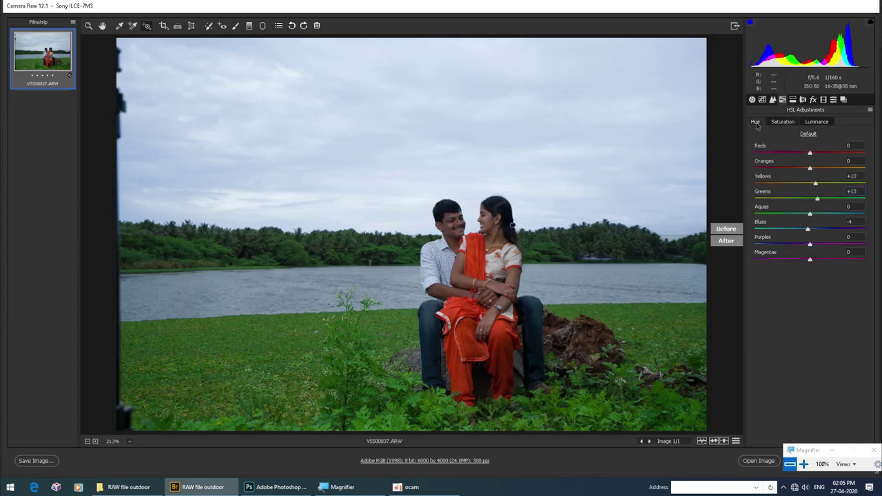
left_click_drag(283, 291, 301, 293)
key("ctrl+alt+shift+s")
left_click_drag(303, 306, 299, 288)
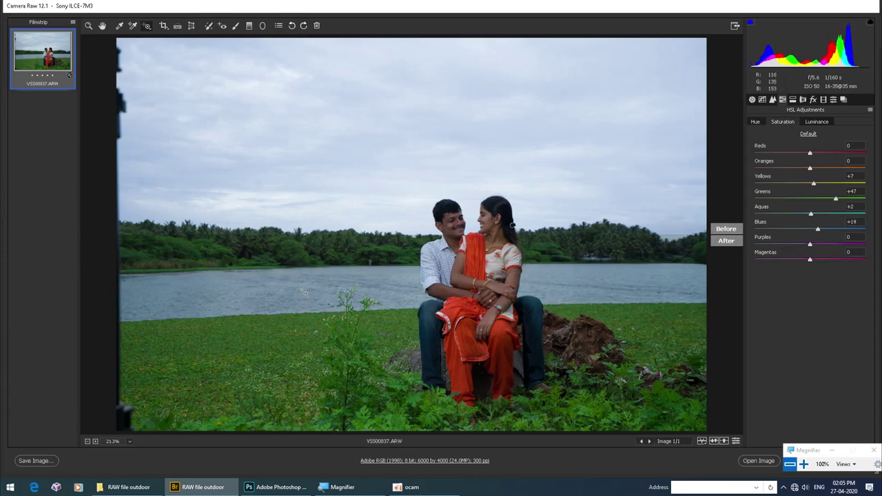
- Brighten the lake water with the Targeted Adjustment tool, setting luminance to +13 for Blues and +1 for Aquas
key("ctrl+alt+shift+l")
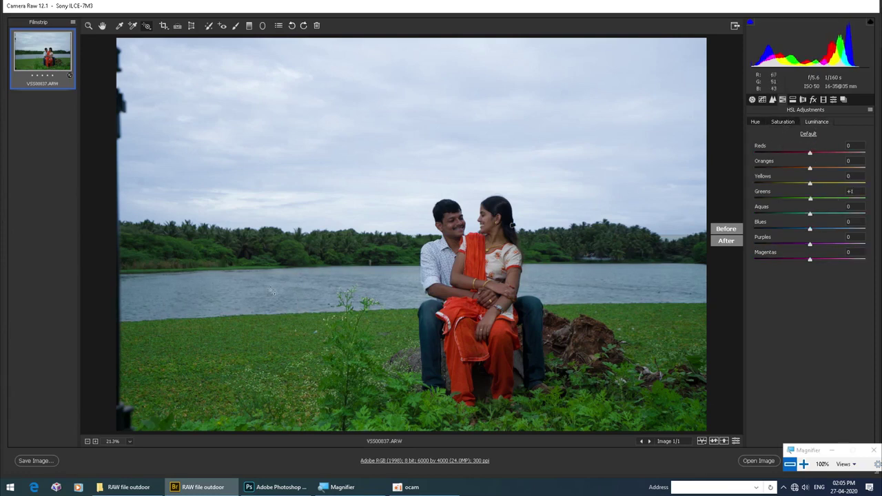
left_click_drag(293, 299, 291, 291)
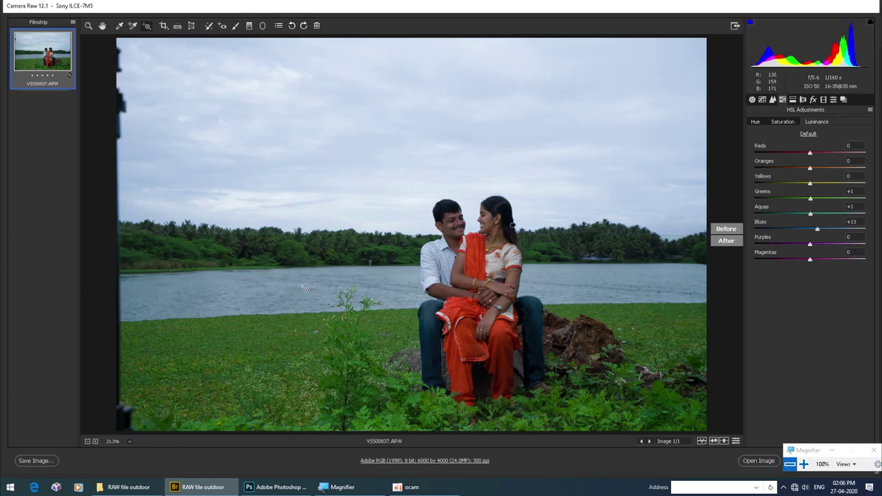
left_click(756, 122)
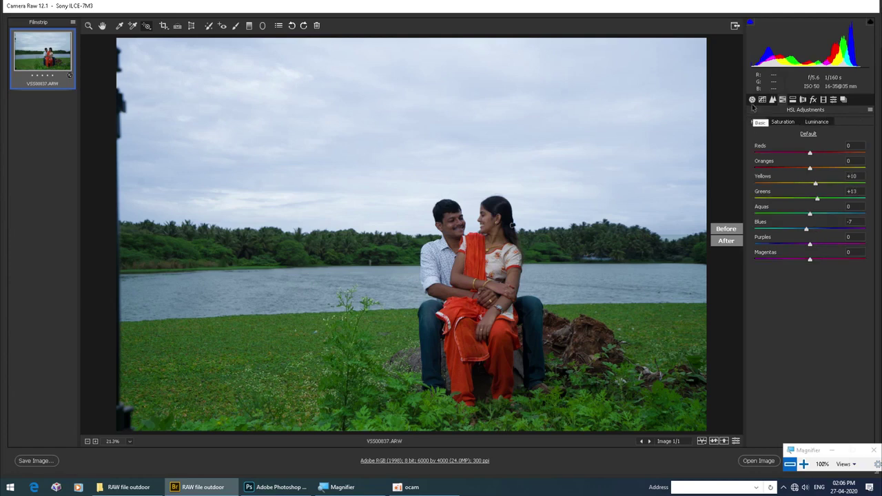
- Add a graduated filter from the sky's upper edge down to the tree line with exposure -2.15, tint +70 and temperature -25
left_click(752, 101)
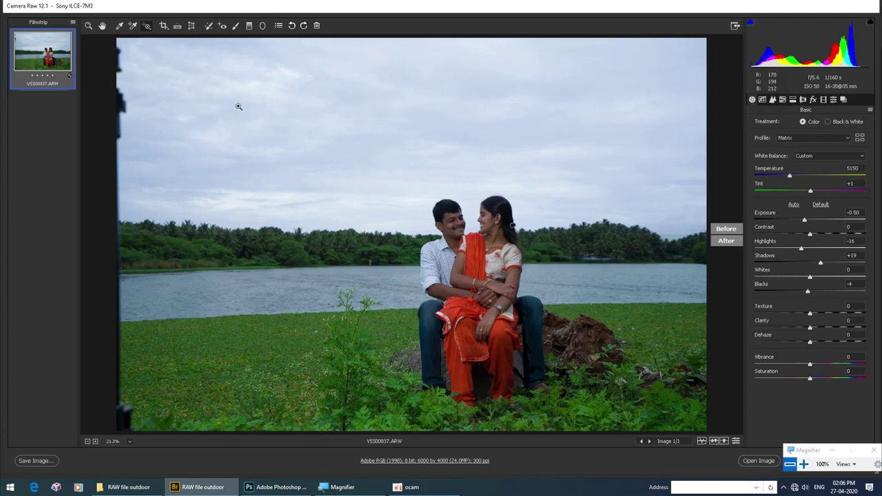
left_click(250, 26)
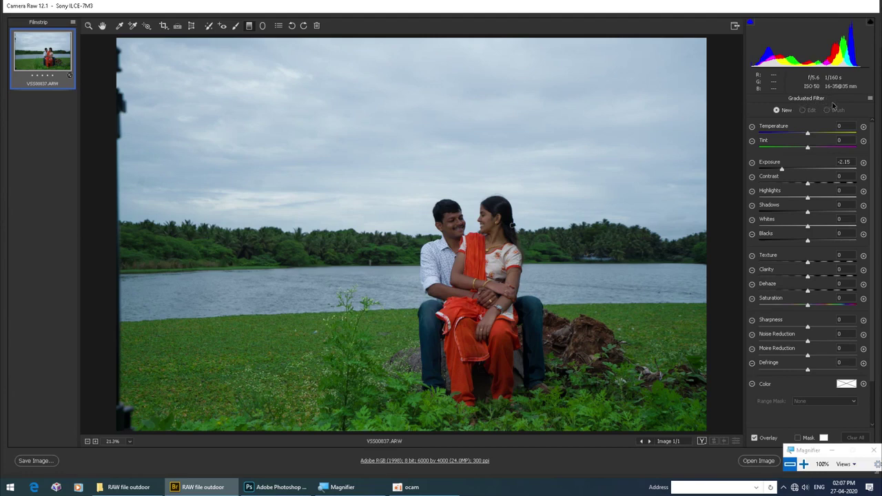
left_click_drag(430, 38, 430, 234)
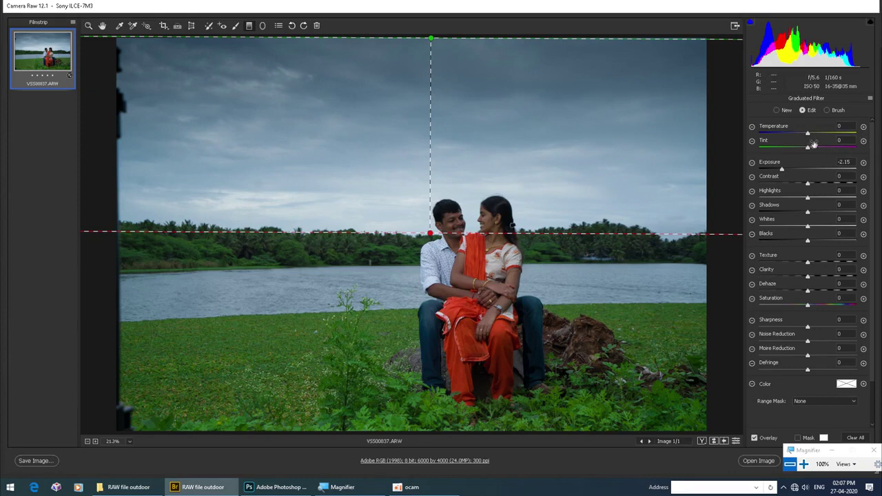
left_click_drag(808, 148, 841, 171)
left_click_drag(796, 133, 795, 135)
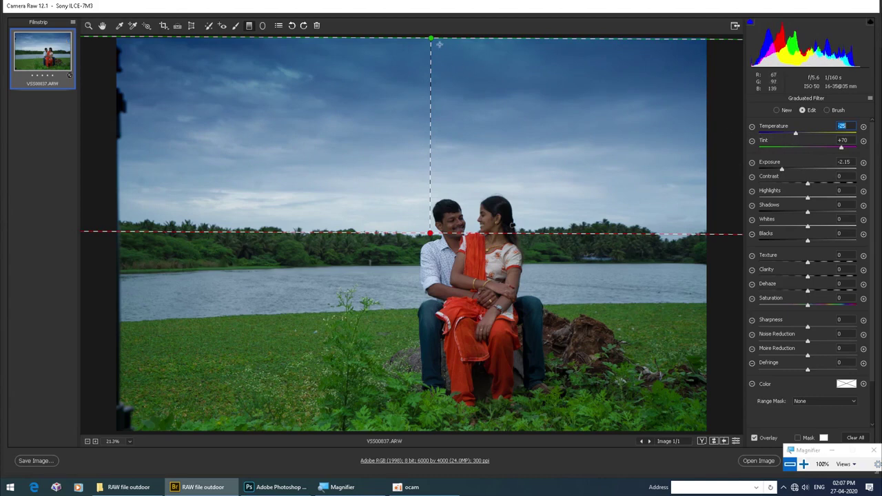
- Reposition both ends of the sky's graduated filter, and set temperature -32, tint +90, exposure -1.20, highlights -49 and saturation +5
left_click_drag(432, 40, 428, 81)
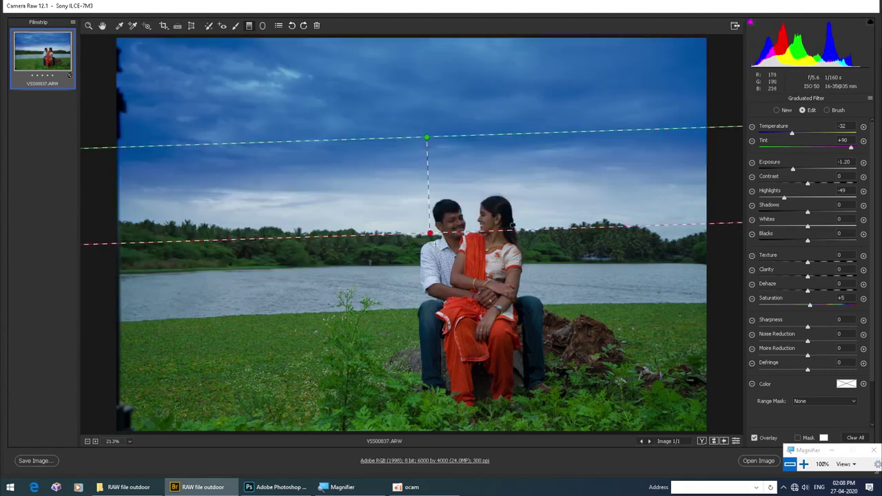
mouse_move(434, 249)
left_mouse_down()
mouse_move(433, 266)
mouse_move(432, 244)
left_mouse_up()
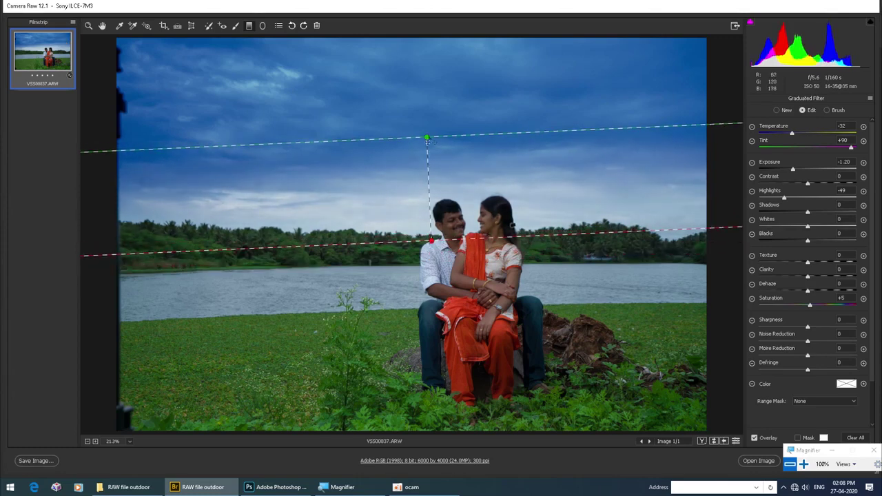
left_click(102, 27)
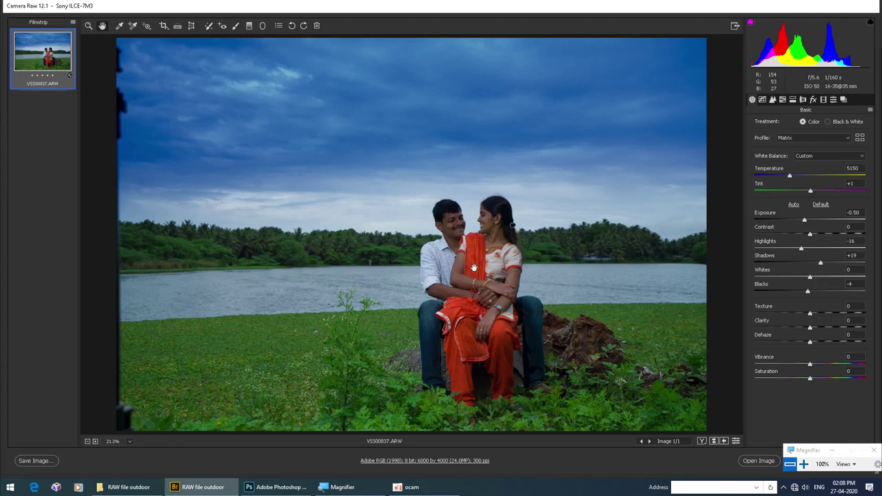
- Prepare the Adjustment Brush with size 6 and reset its local correction settings
key("k")
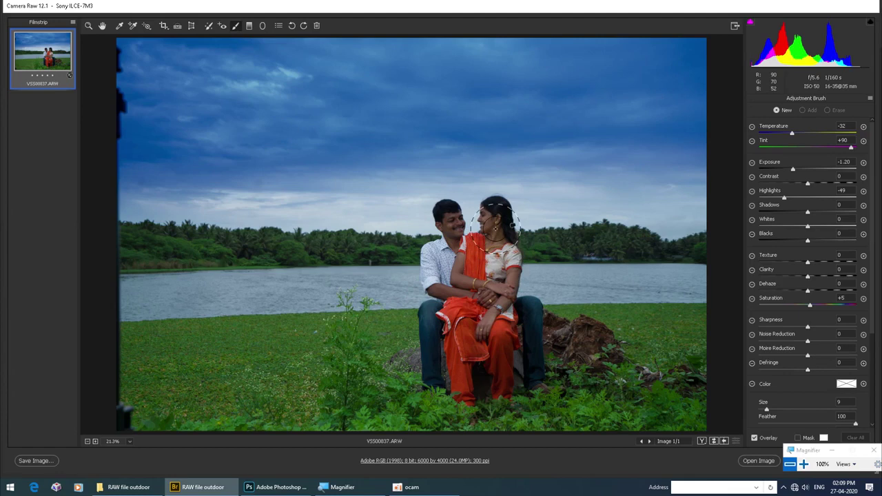
key("bracketleft")
key("bracketleft")
key("bracketleft")
left_click(871, 99)
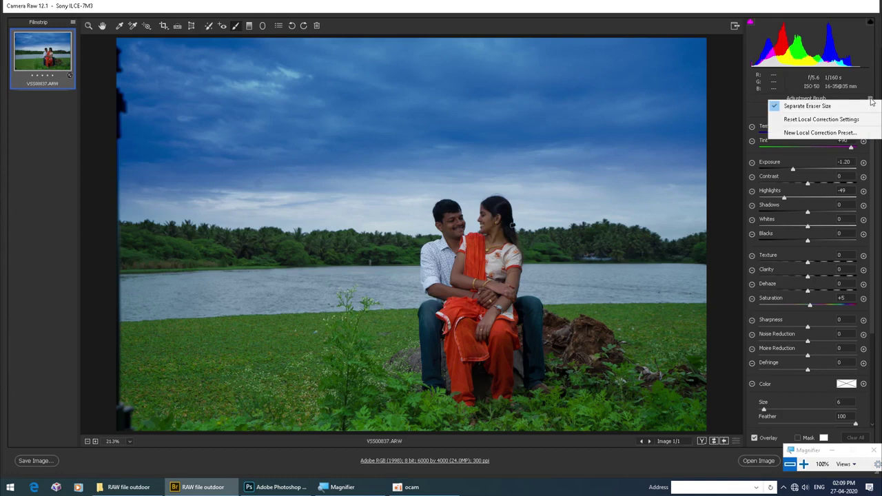
left_click(816, 121)
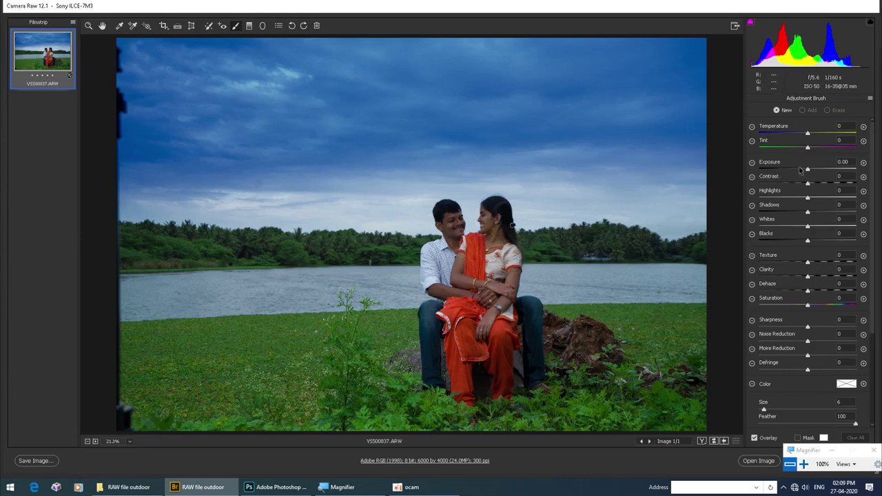
- Brush over the couple's faces to brighten them, setting the brush adjustment's exposure to +0.75
left_click_drag(811, 173, 817, 172)
mouse_move(482, 217)
left_mouse_down()
mouse_move(491, 237)
mouse_move(497, 234)
mouse_move(459, 284)
mouse_move(517, 293)
mouse_move(424, 293)
mouse_move(510, 276)
mouse_move(487, 323)
mouse_move(510, 386)
mouse_move(441, 372)
mouse_move(462, 219)
mouse_move(446, 237)
mouse_move(465, 228)
mouse_move(455, 221)
left_mouse_up()
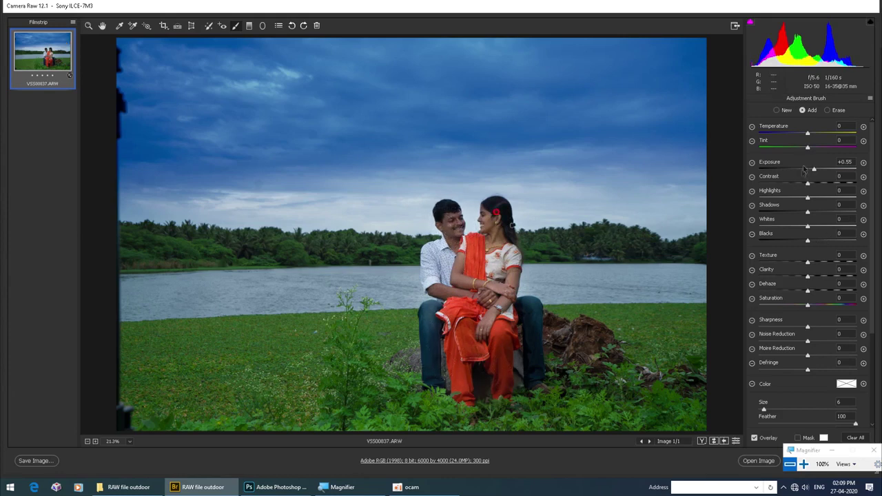
left_click_drag(815, 170, 816, 171)
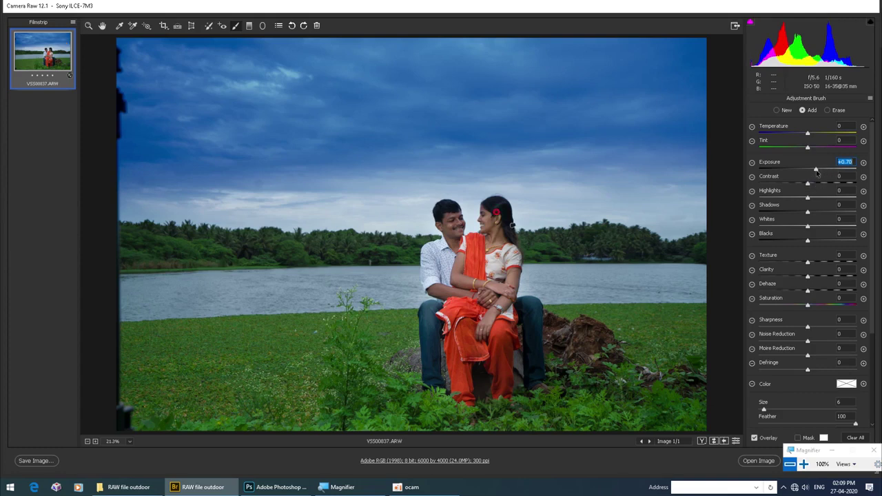
left_click_drag(815, 170, 816, 172)
left_click(103, 27)
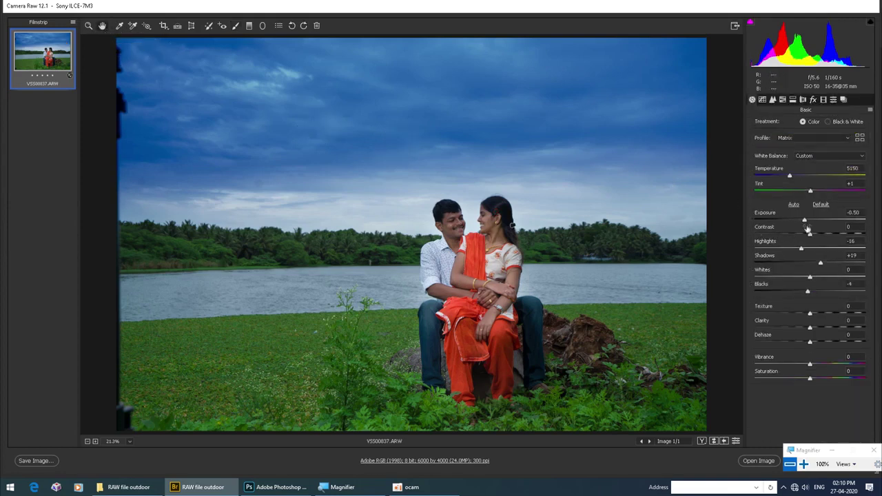
- Set the whole photo's exposure to -0.80 and its vibrance to +11, checking the couple's faces up close
left_click_drag(804, 220, 800, 223)
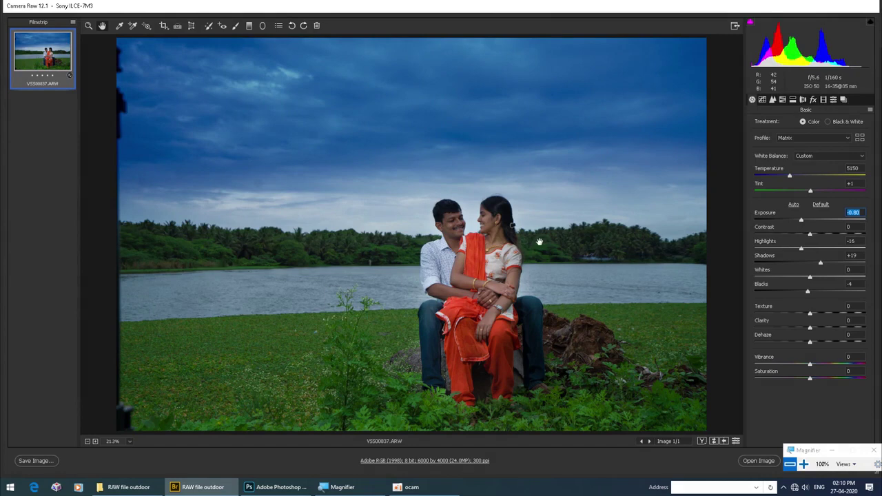
left_click(87, 27)
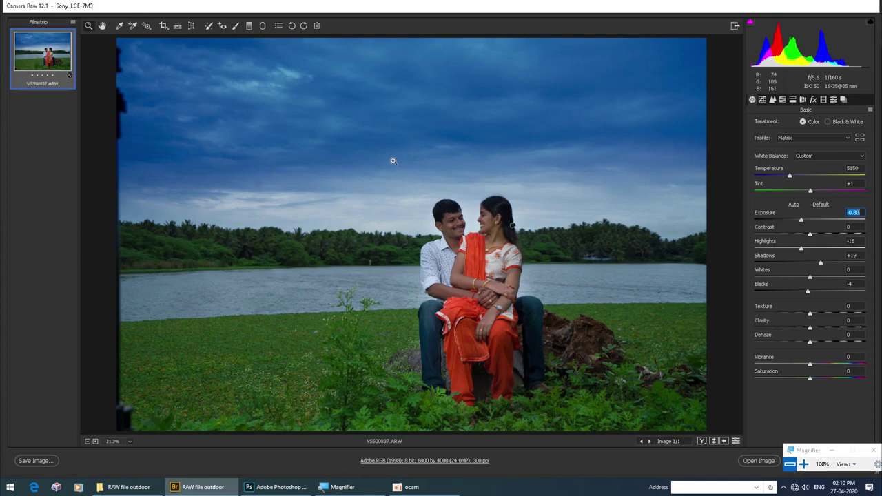
left_click(393, 159)
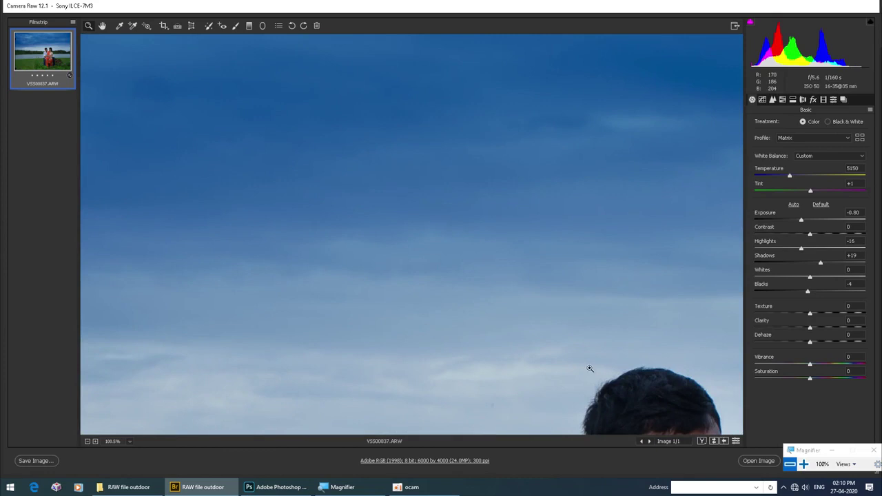
left_click_drag(600, 365, 335, 117)
left_click_drag(660, 296, 531, 270)
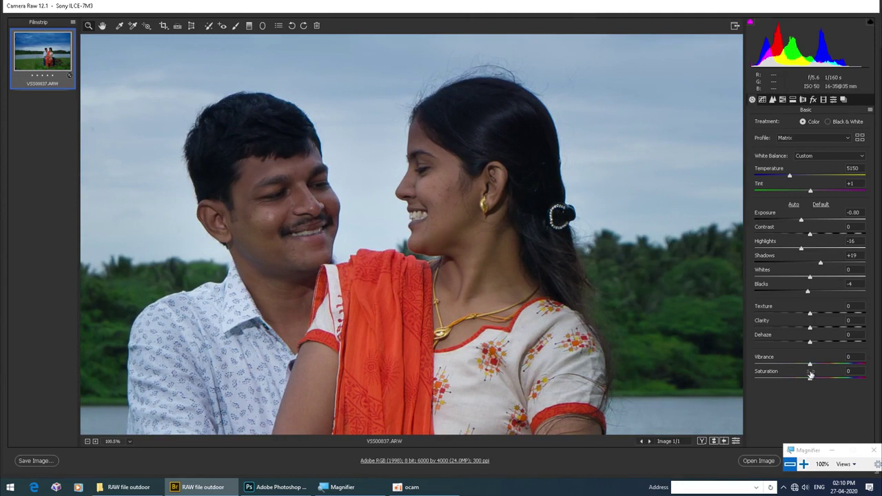
left_click_drag(811, 364, 816, 365)
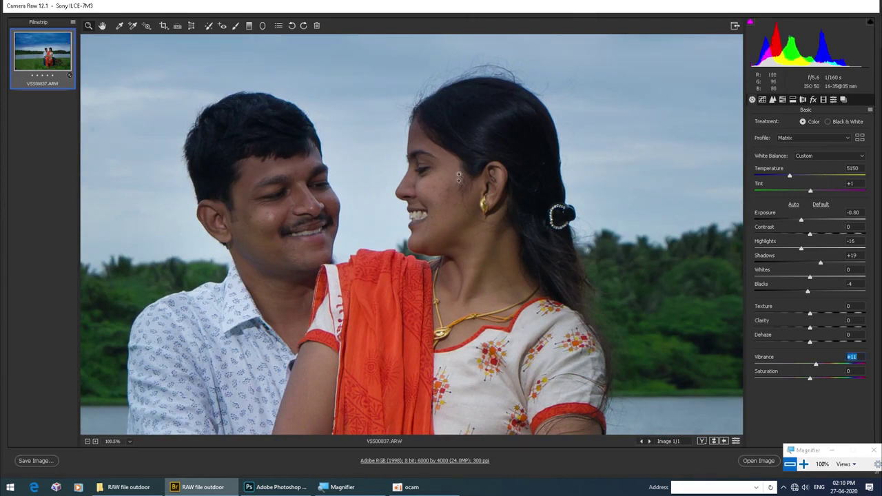
- Set the photo's temperature to 5000, saturation to +8, contrast to +3 and blacks to -6
left_click_drag(792, 178, 789, 177)
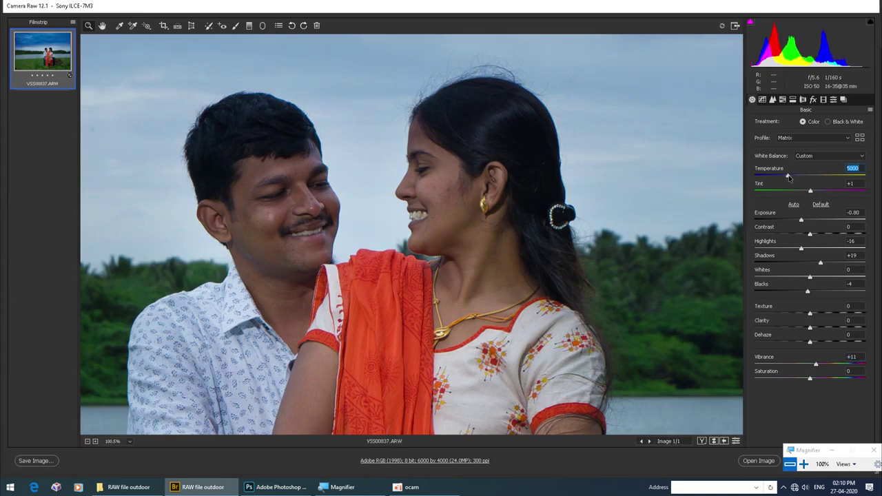
left_click_drag(810, 379, 814, 379)
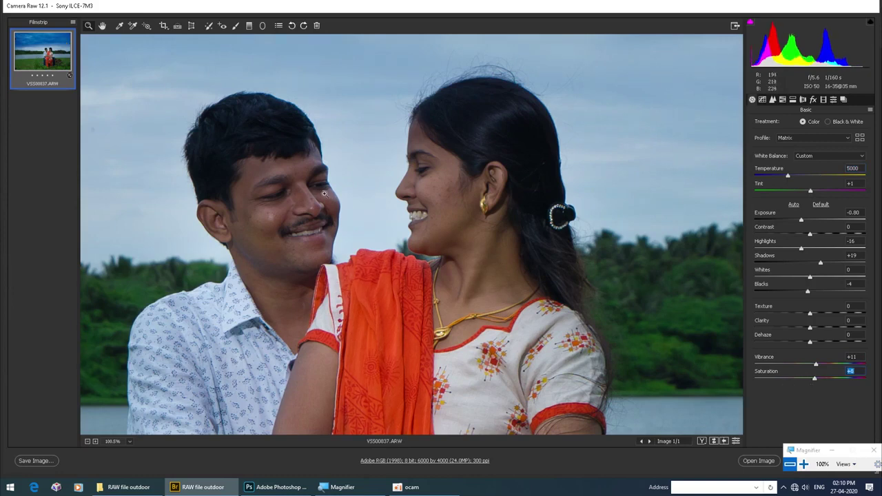
left_click_drag(810, 235, 811, 235)
left_click_drag(807, 293, 806, 292)
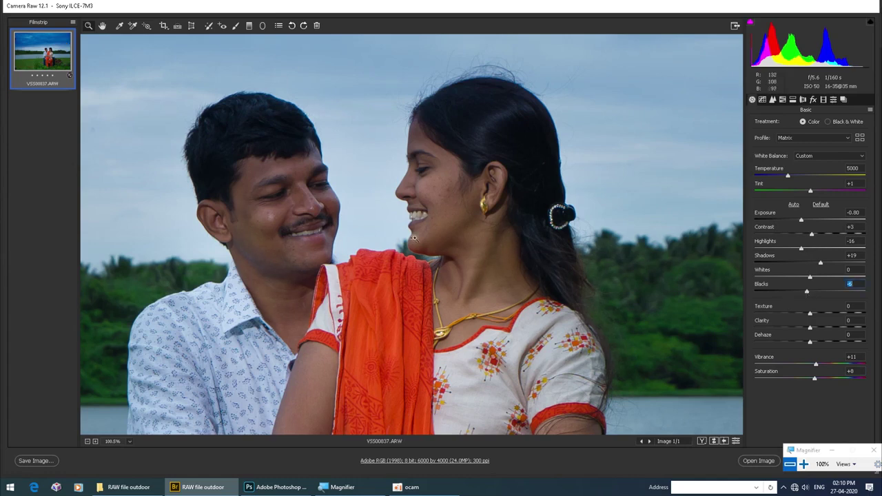
right_click(405, 138)
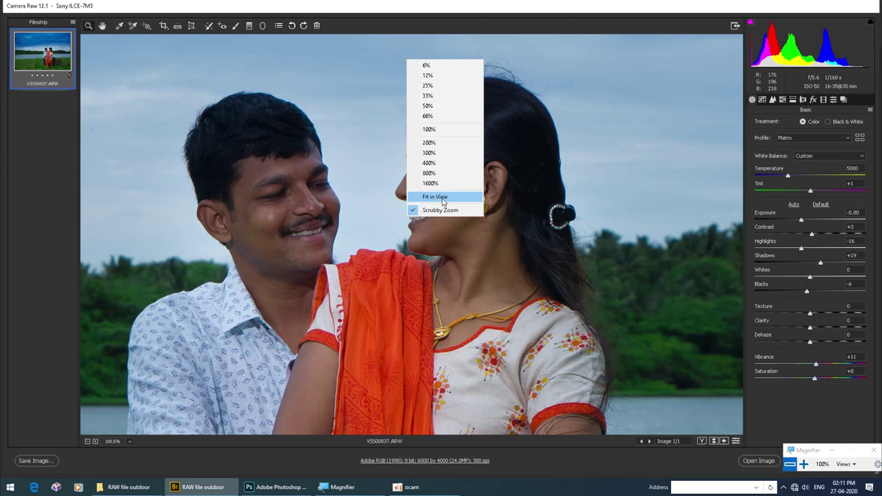
left_click(442, 198)
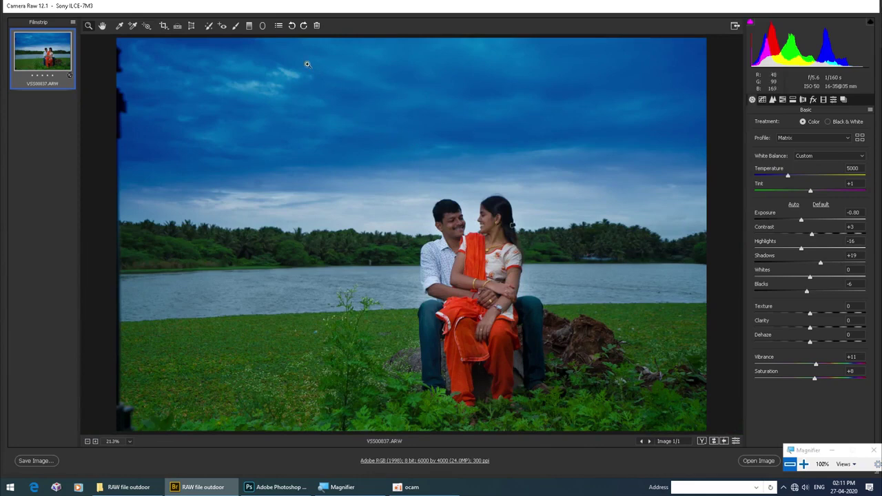
- Edit the sky's graduated filter, setting temperature to -11, tint to +100 and highlights to -3
left_click(250, 26)
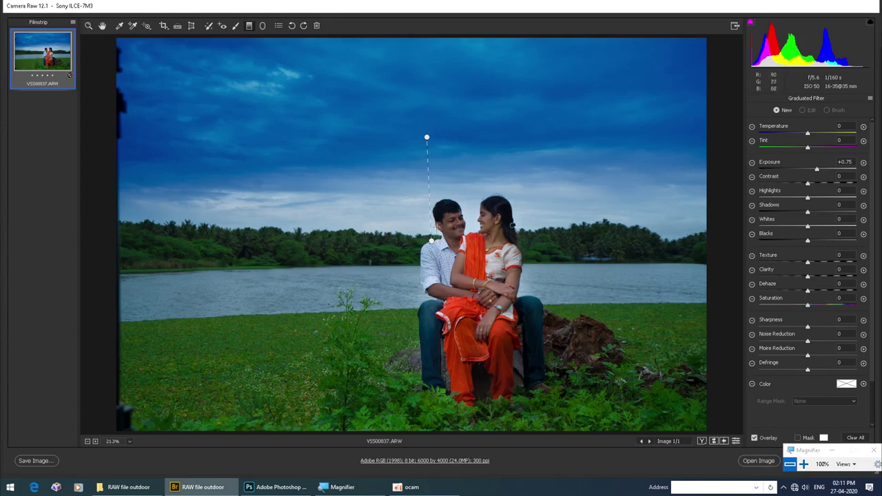
key("p")
left_click(427, 139)
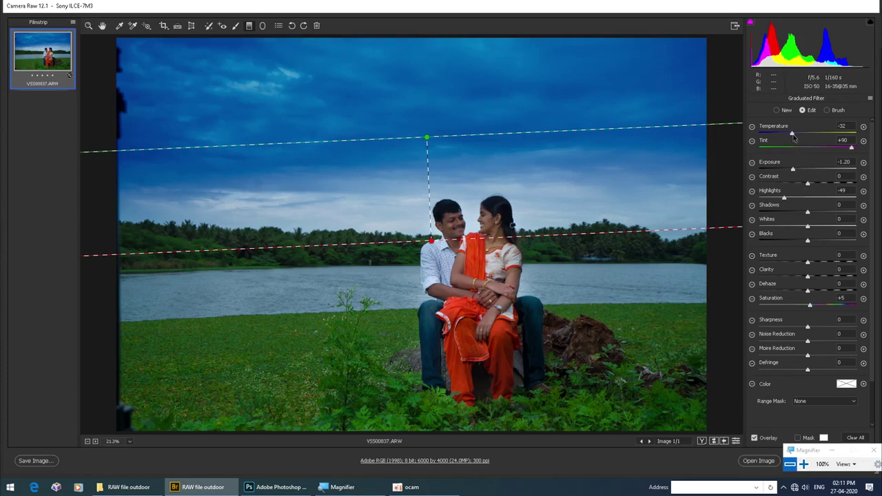
mouse_move(793, 136)
left_mouse_down()
mouse_move(812, 137)
mouse_move(802, 136)
left_mouse_up()
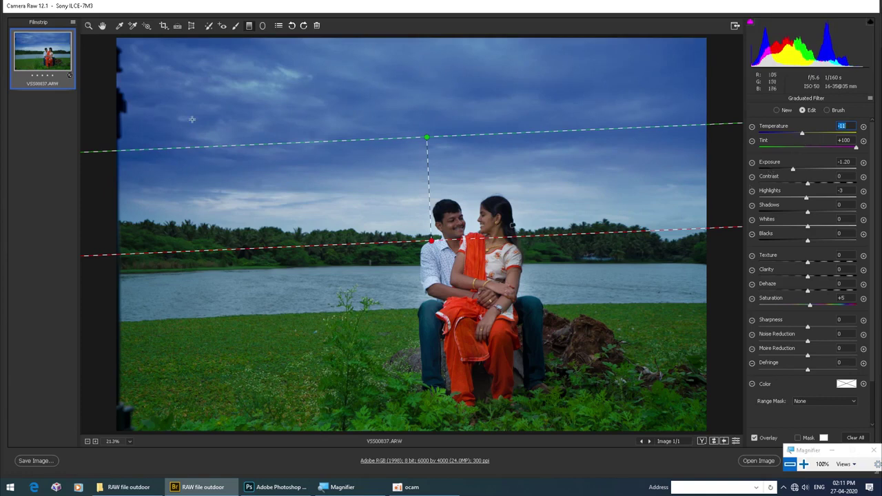
left_click(103, 27)
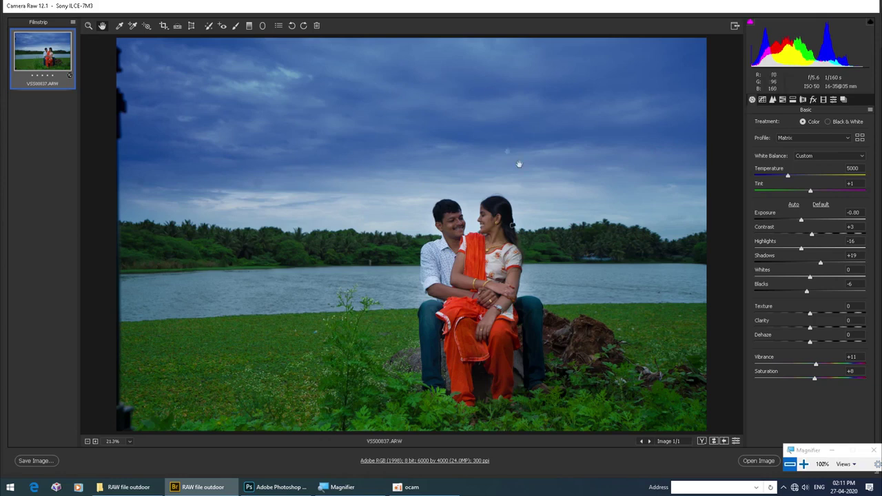
- Darken the photo's edges with a Highlight Priority post-crop vignette of amount -40
left_click(814, 100)
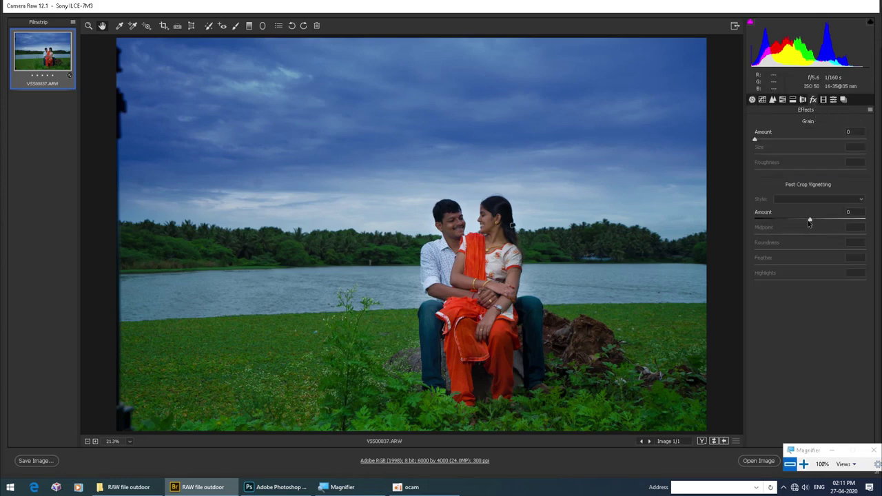
left_click_drag(811, 220, 786, 221)
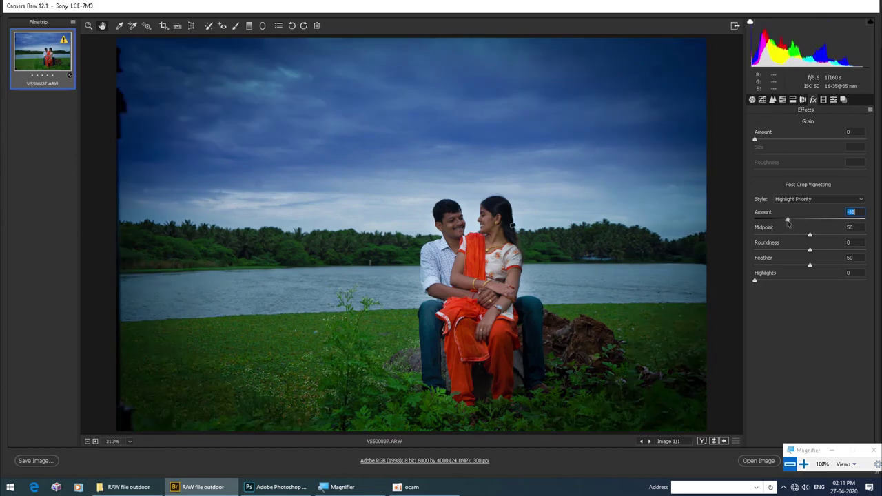
left_click_drag(786, 223, 790, 223)
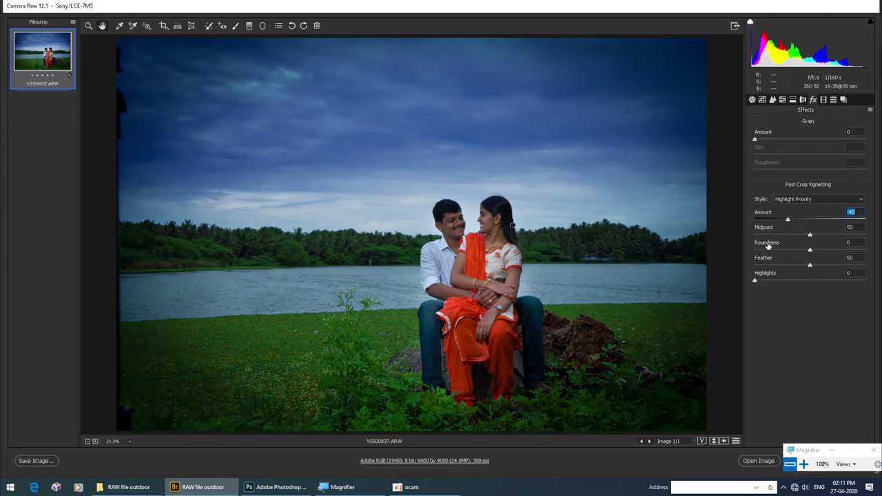
- Set the post-crop vignette's roundness to +45 and feather to 80, and compare the photo before and after editing
left_click_drag(810, 249, 835, 250)
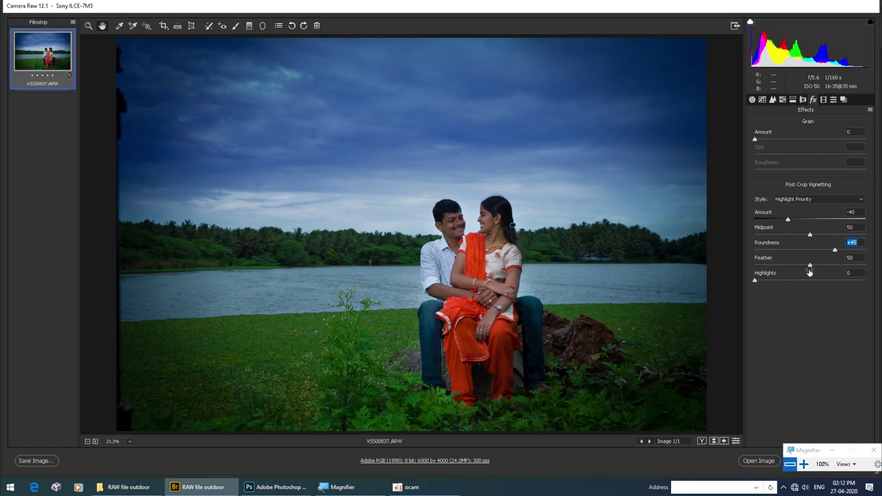
mouse_move(841, 267)
left_mouse_down()
mouse_move(821, 267)
mouse_move(846, 270)
left_mouse_up()
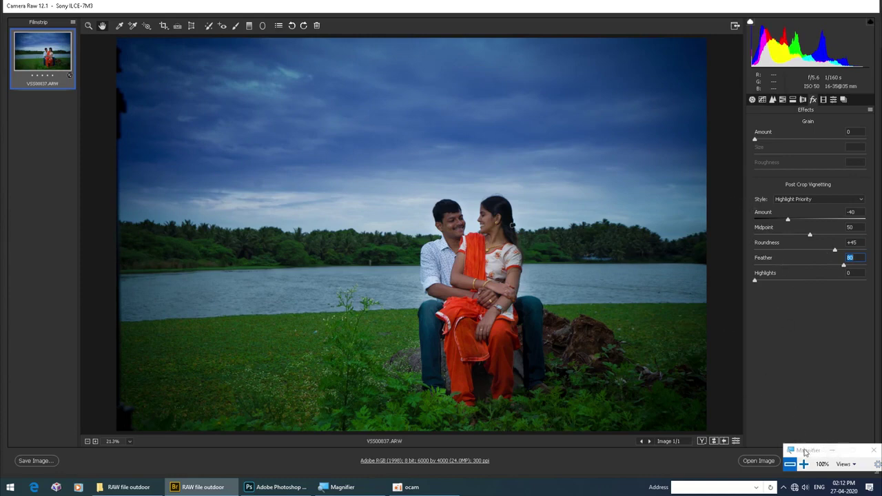
left_click_drag(807, 451, 638, 469)
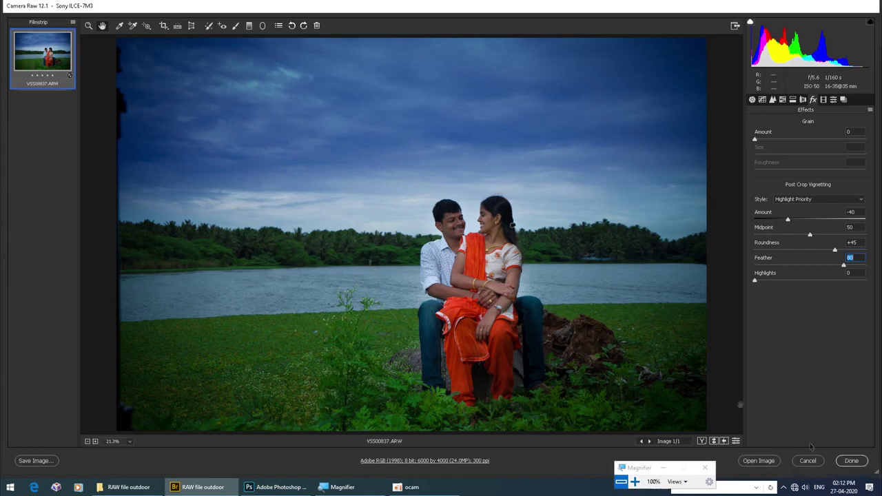
left_click(702, 442)
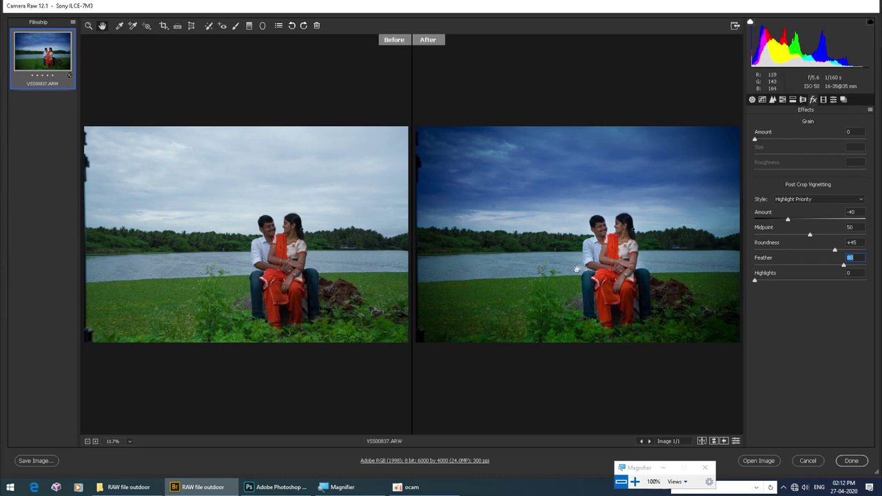
key("q")
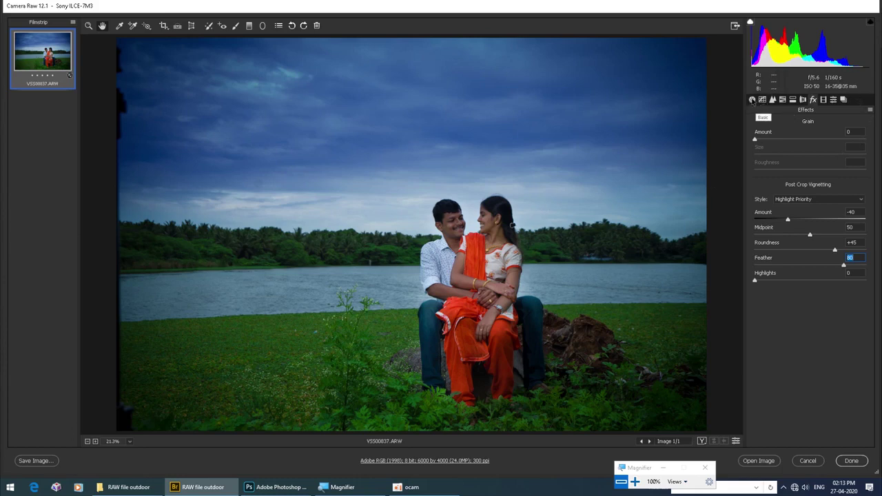
- Adjust the parametric tone curve with highlights +2, lights +13, darks +11 and shadows +1
left_click(752, 99)
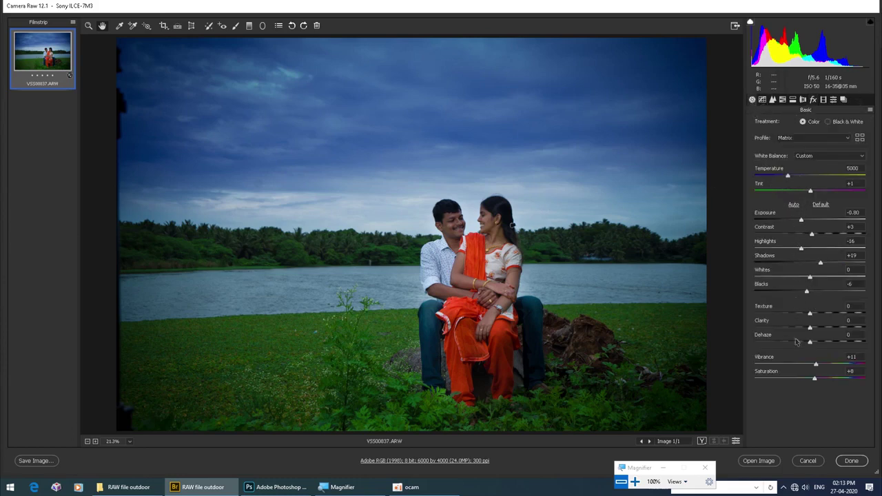
left_click(763, 100)
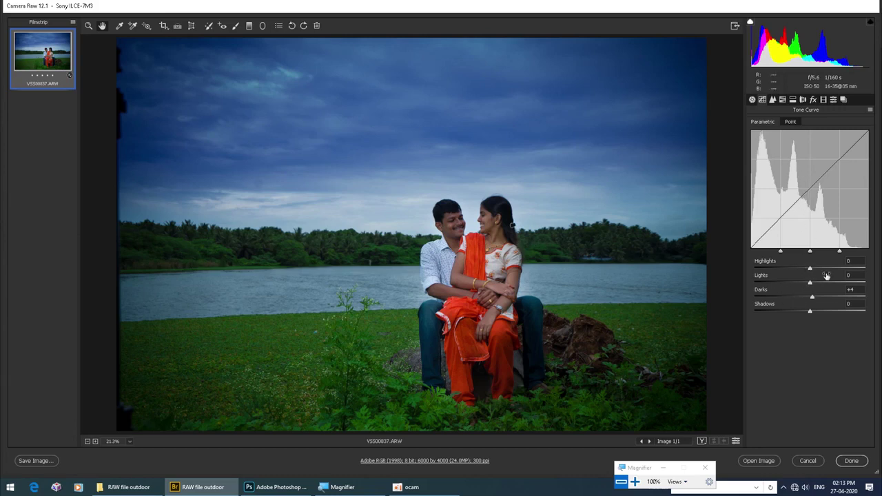
mouse_move(810, 270)
left_mouse_down()
mouse_move(824, 273)
mouse_move(725, 289)
mouse_move(829, 279)
mouse_move(811, 280)
left_mouse_up()
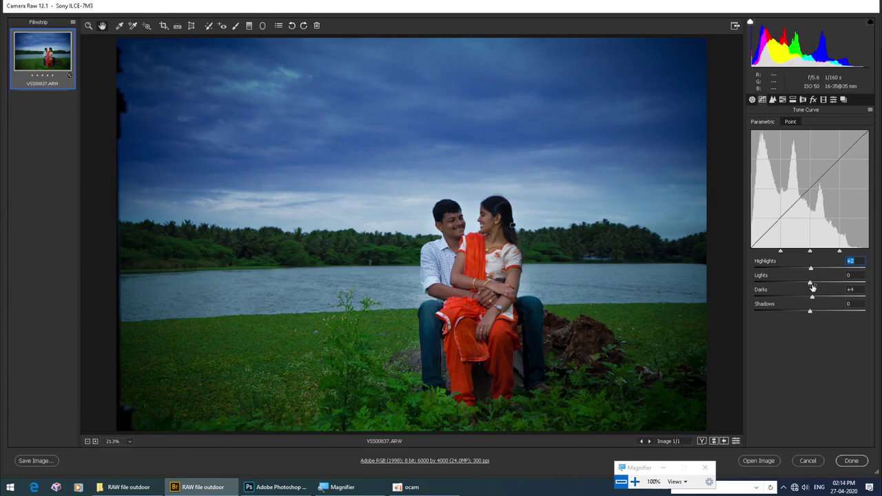
left_click_drag(811, 284, 811, 313)
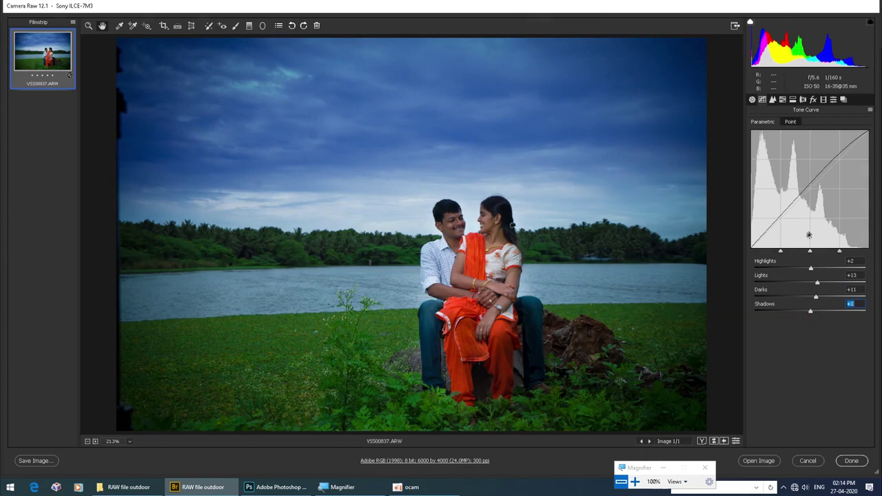
- Set luminance noise reduction to 10 while checking the man's face up close, and fit the photo back in view
left_click(772, 100)
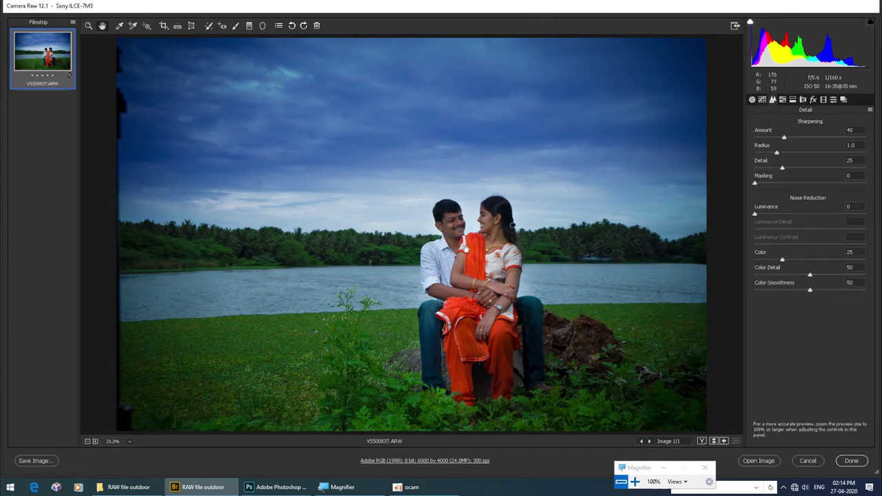
left_click(88, 28)
left_click(444, 229)
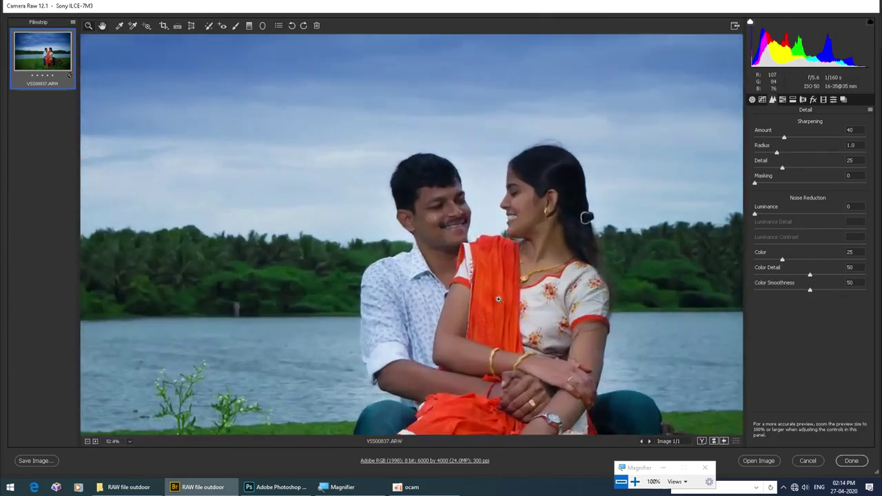
left_click(412, 195)
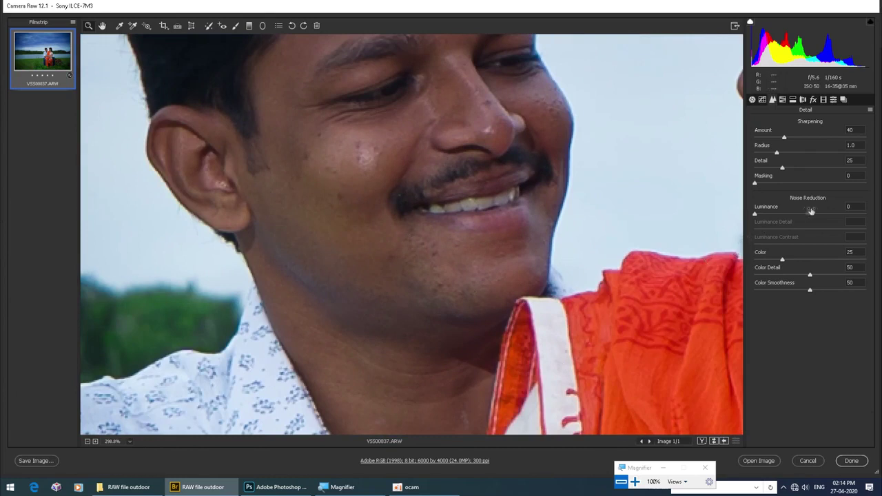
left_click(763, 215)
left_click_drag(763, 216, 770, 216)
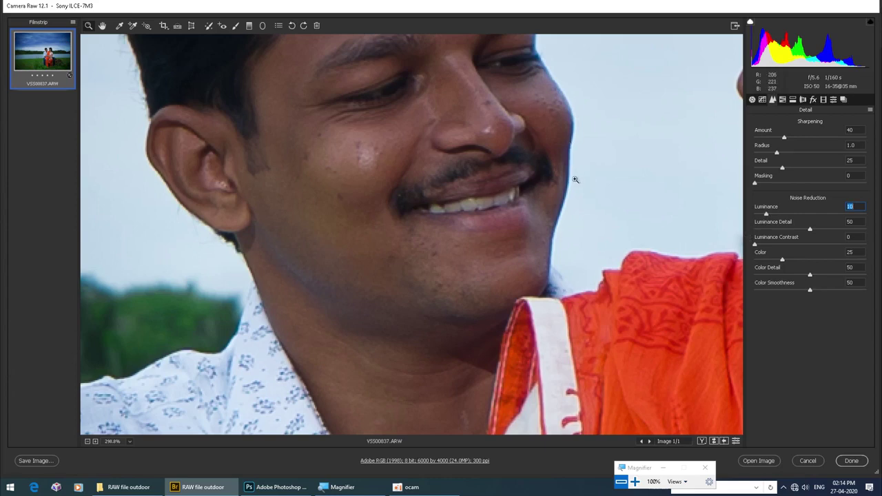
right_click(574, 147)
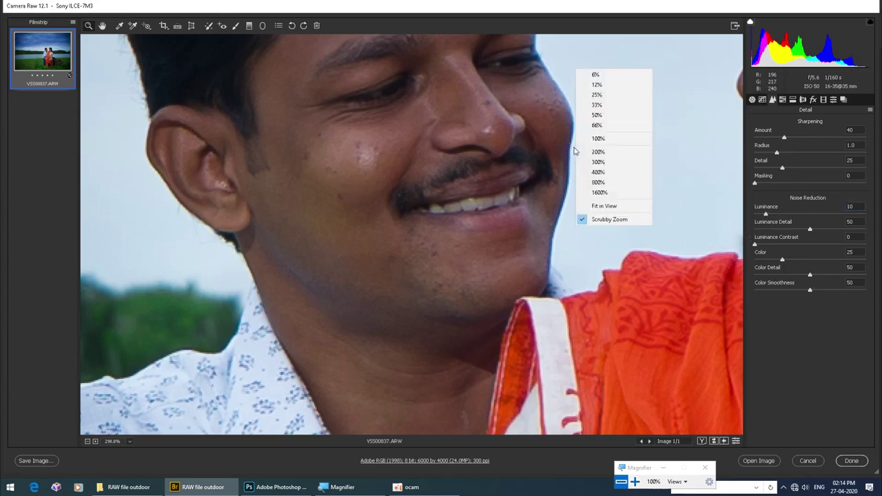
left_click(598, 204)
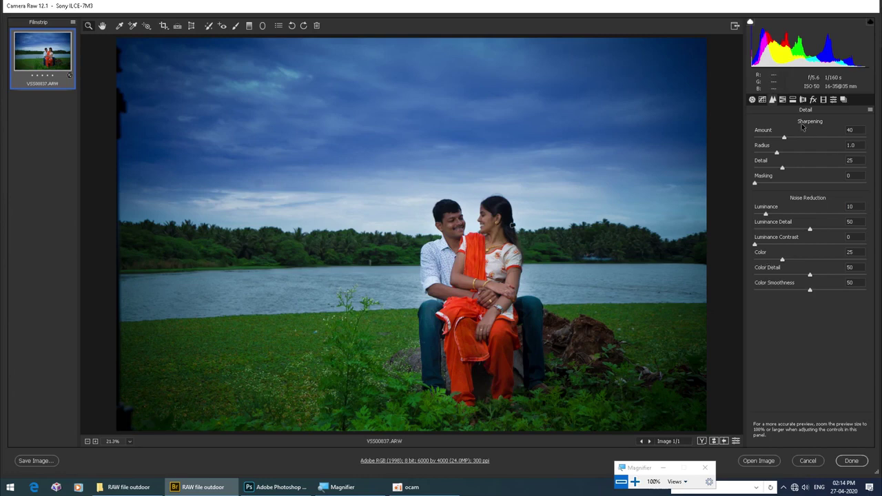
- Draw a radial filter and reshape it into a tall ellipse enclosing the seated couple
left_click(262, 26)
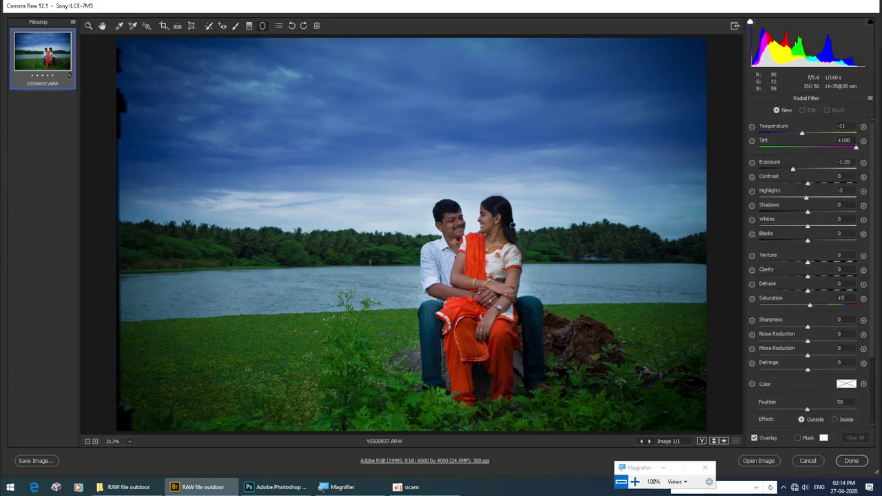
left_click_drag(401, 170, 555, 273)
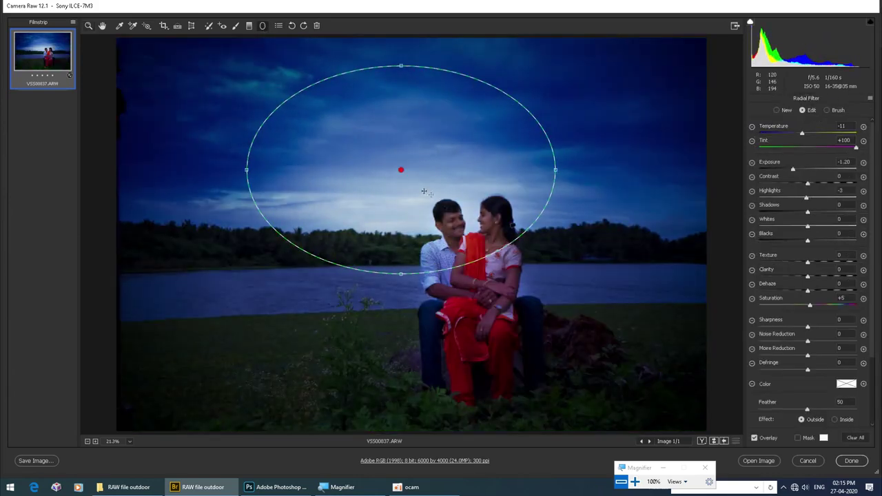
left_click_drag(400, 169, 476, 271)
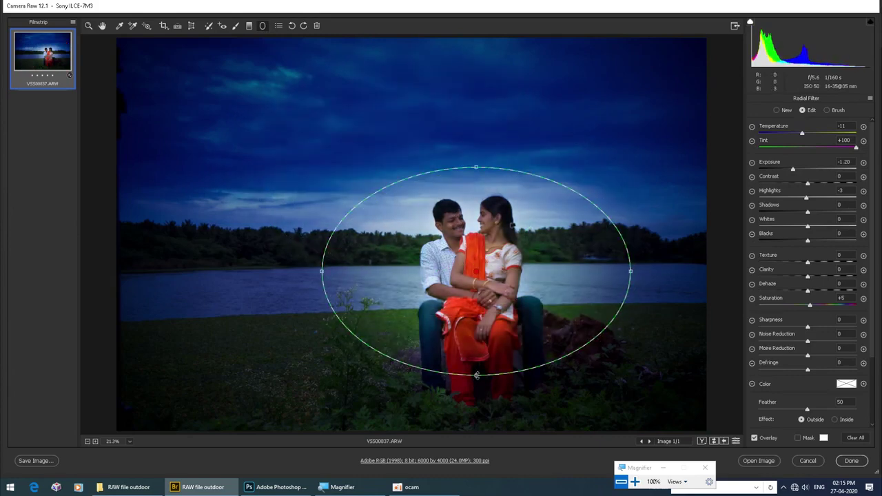
left_click_drag(476, 375, 476, 434)
left_click_drag(321, 272, 382, 272)
left_click_drag(476, 108, 476, 129)
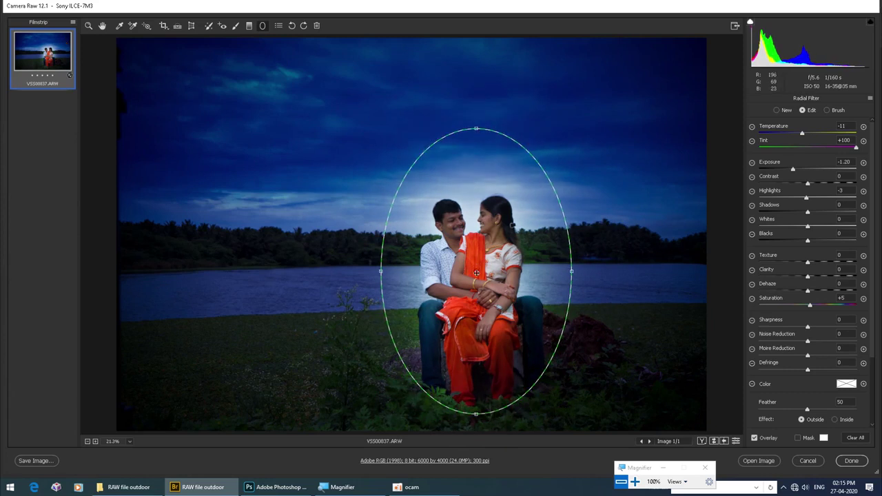
left_click_drag(477, 272, 480, 292)
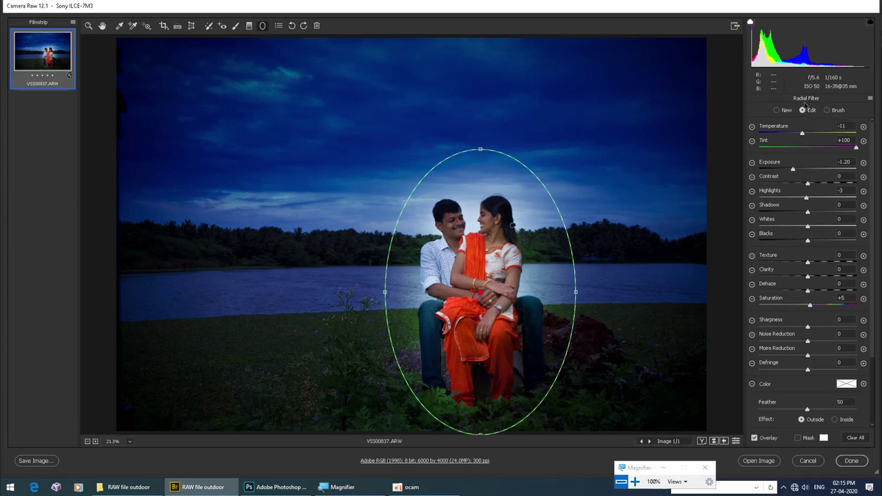
- Reset the radial filter's local correction settings and set its texture to -55 and clarity to -52
left_click(870, 101)
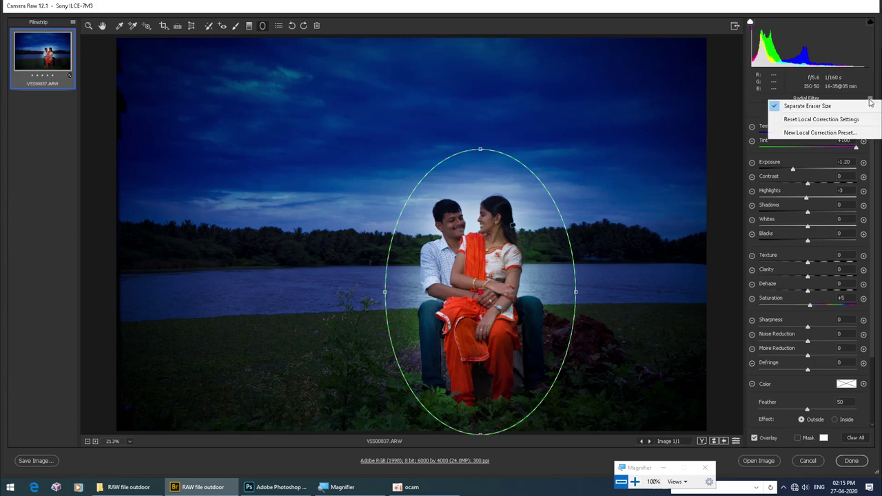
left_click(826, 121)
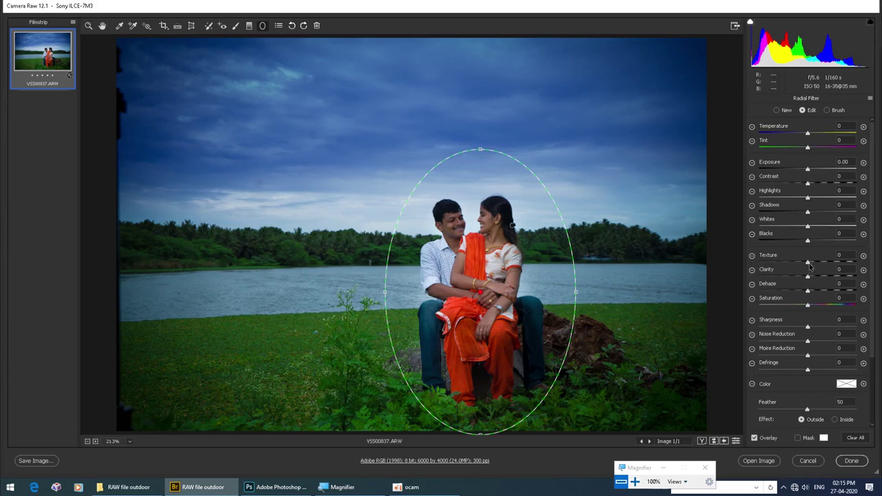
left_click_drag(808, 277, 759, 277)
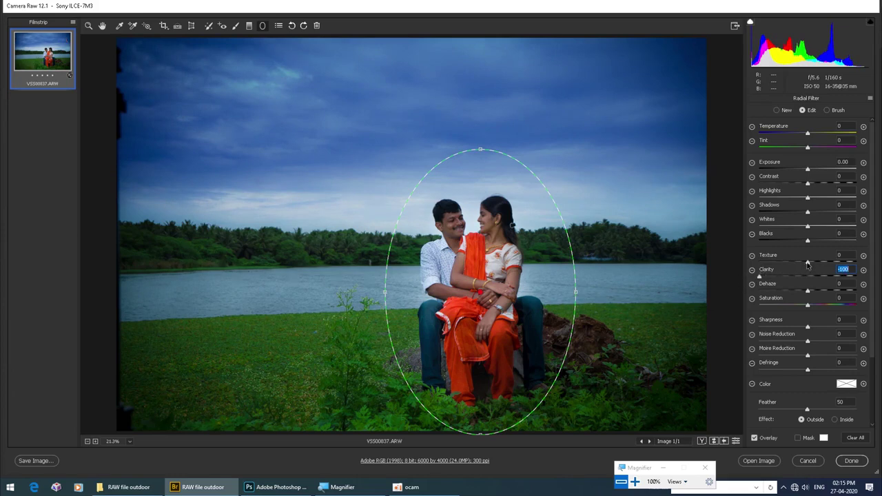
left_click_drag(810, 265, 752, 270)
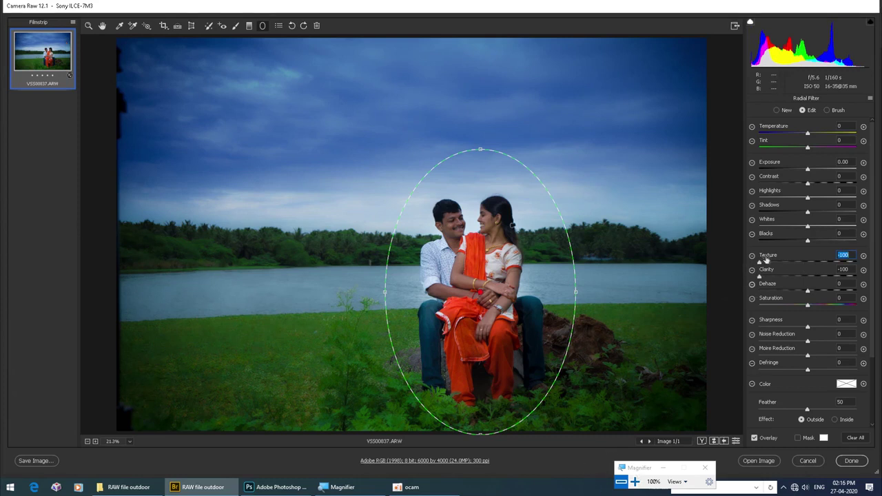
left_click_drag(760, 264, 739, 263)
left_click_drag(761, 262, 783, 264)
left_click_drag(760, 276, 783, 280)
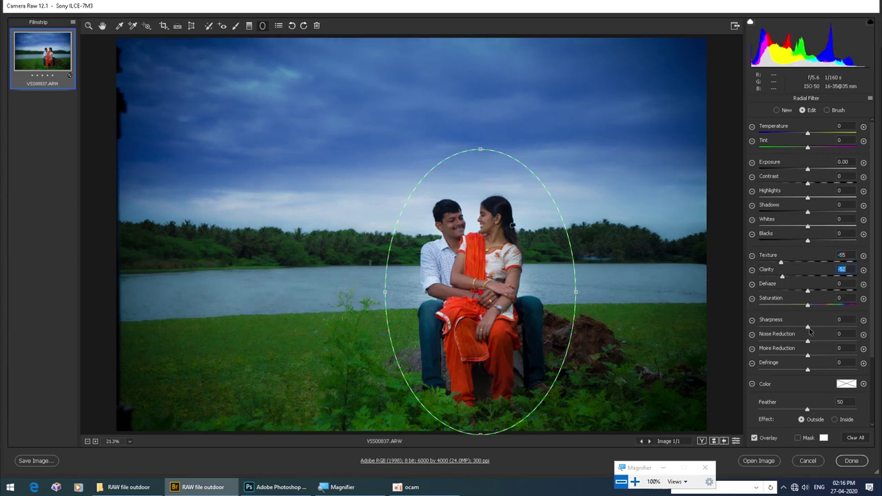
- Set the radial filter's sharpness to -6, noise reduction to -2, feather to 51, and both clarity and texture to -26
mouse_move(810, 331)
left_mouse_down()
mouse_move(749, 338)
mouse_move(836, 336)
mouse_move(808, 343)
left_mouse_up()
key("Tab")
key("Tab")
key("Tab")
key("Tab")
key("Up")
left_click_drag(785, 277, 795, 276)
left_click_drag(780, 262, 796, 265)
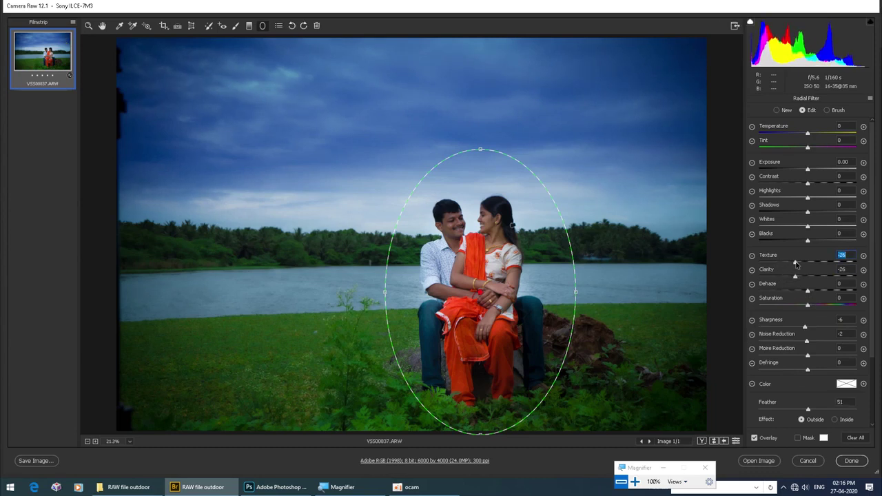
- Finish the Camera Raw edit, return to Bridge and enlarge the content thumbnails
left_click(851, 461)
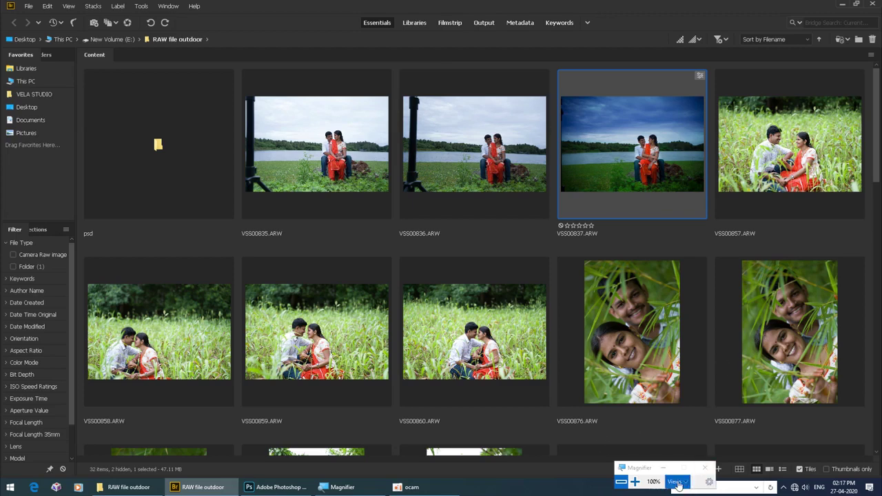
left_click_drag(684, 470, 817, 467)
left_click_drag(676, 469, 685, 469)
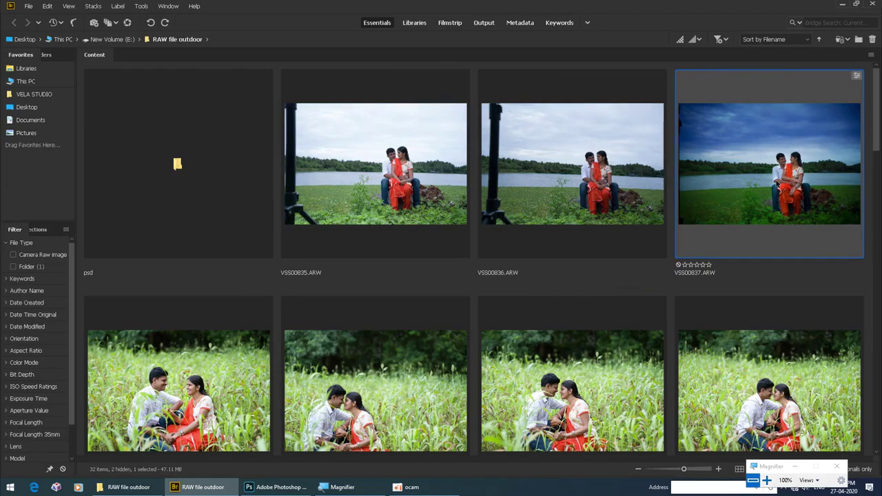
- Compare the edited VSS00837.ARW with the unedited VSS00836.ARW in full-screen preview
key("space")
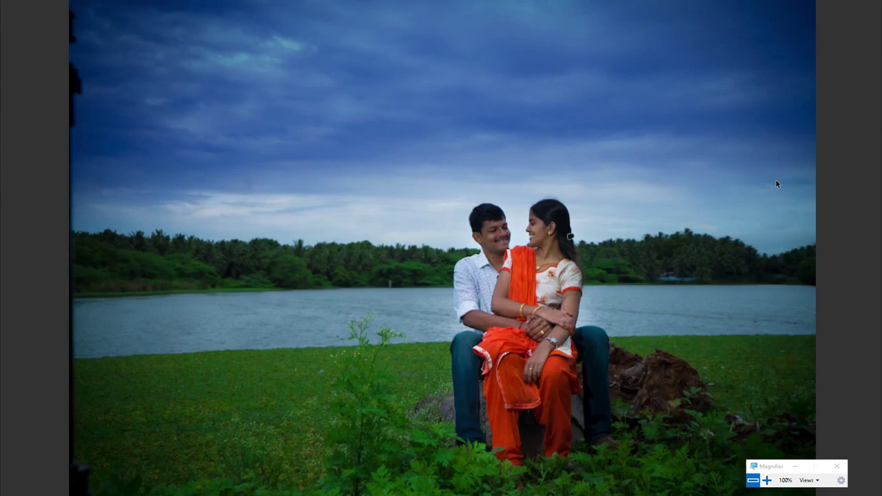
key("Right")
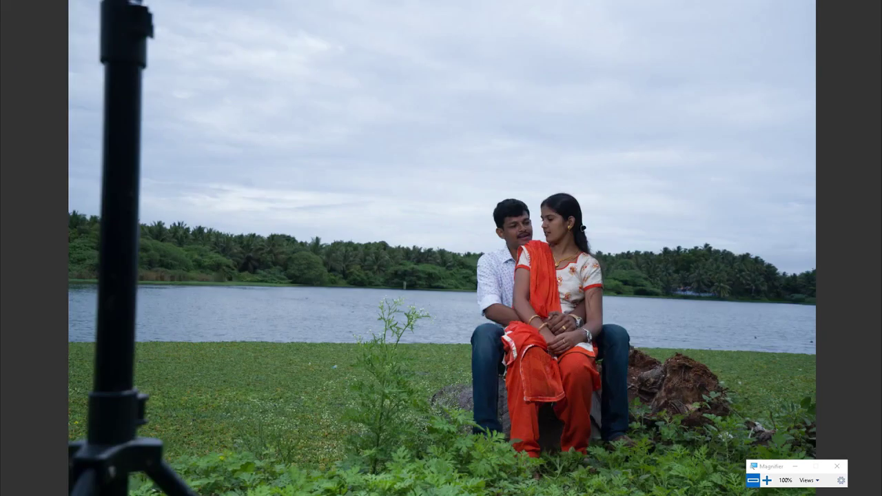
key("Right")
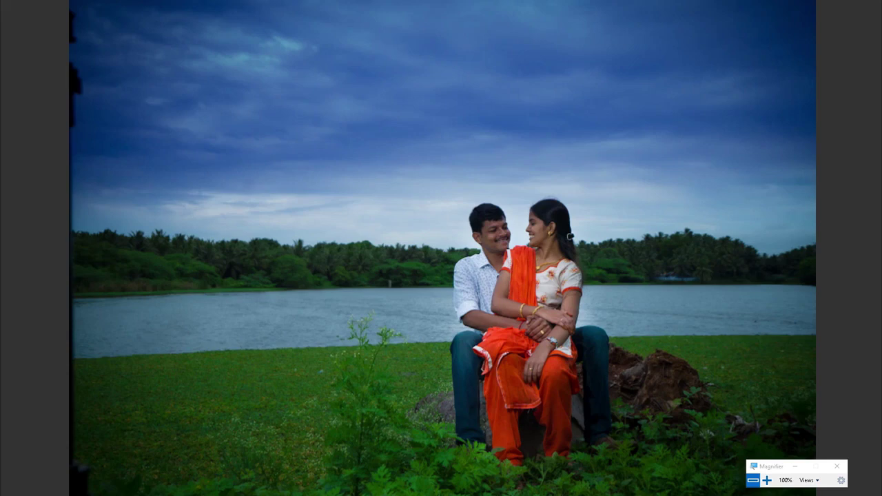
key("Right")
key("Right")
key("Right")
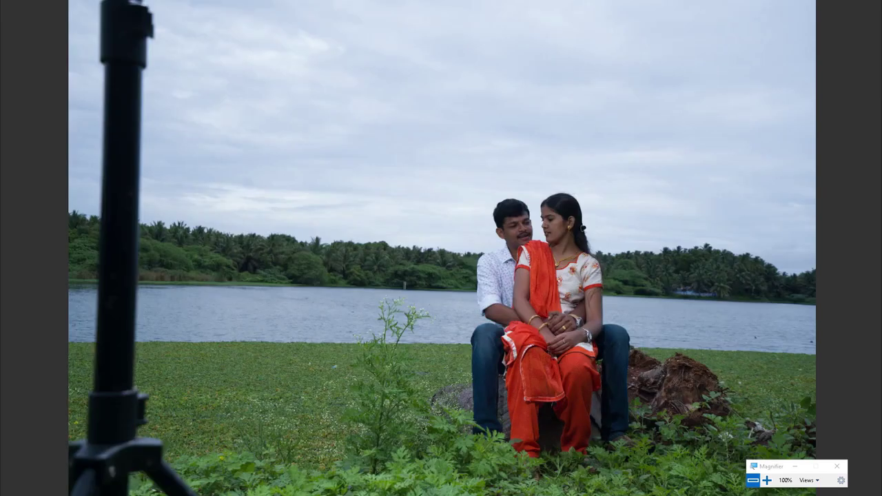
key("Right")
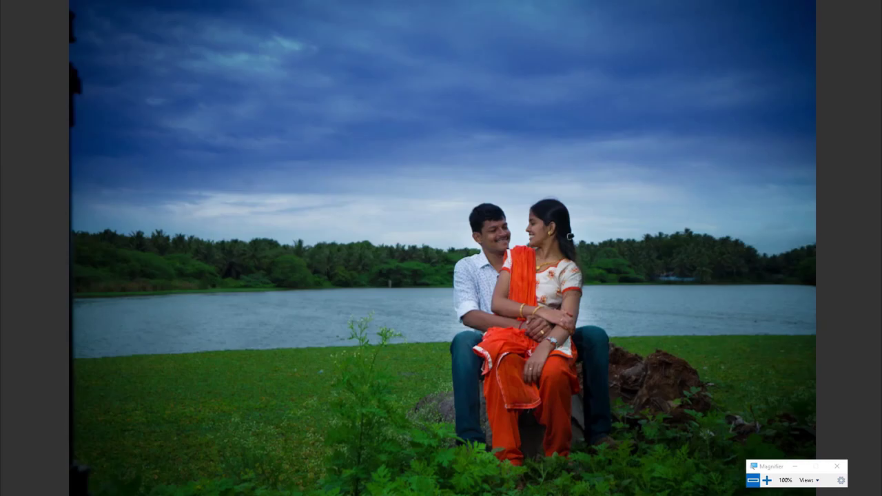
key("space")
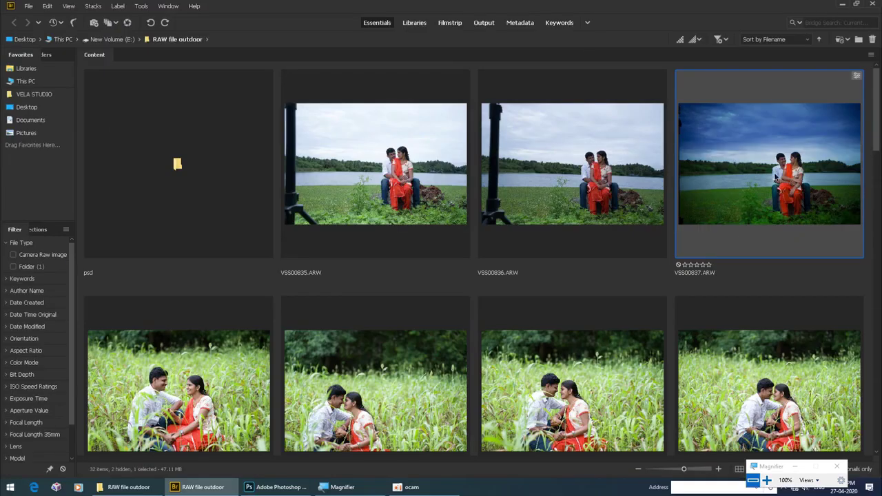
- Copy the develop settings of the edited photo VSS00837.ARW
right_click(775, 177)
mouse_move(794, 365)
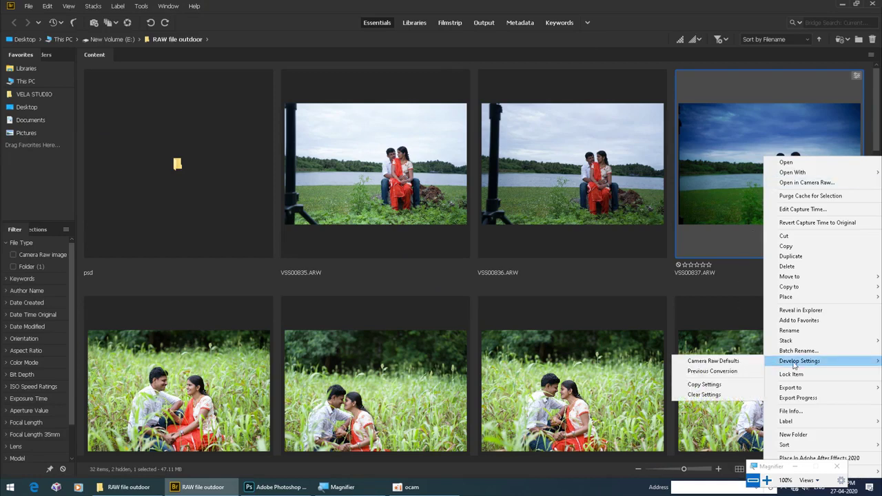
left_click(719, 386)
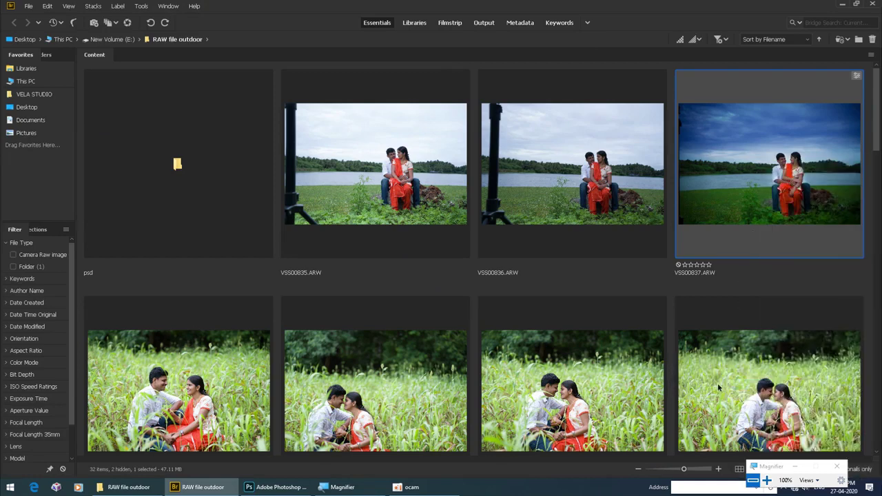
- Select VSS00836.ARW and VSS00835.ARW together and bring up the options for pasting the copied develop settings onto them
left_click(609, 195)
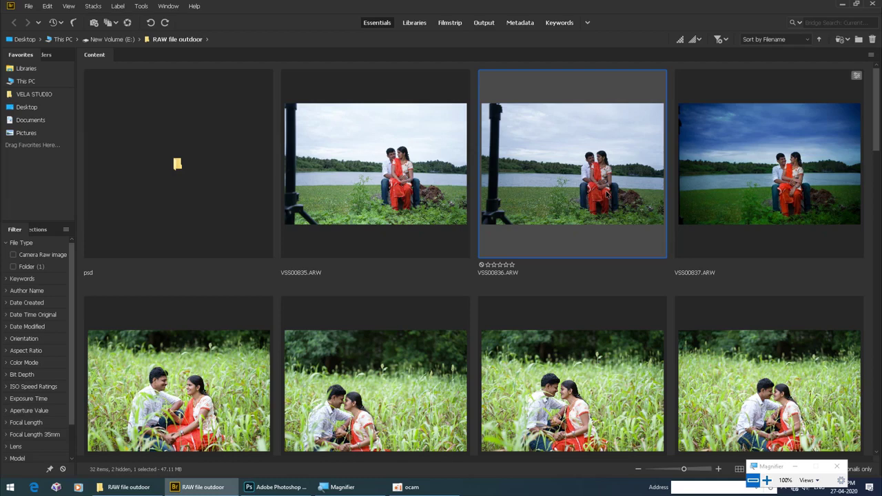
left_click(429, 176, "ctrl")
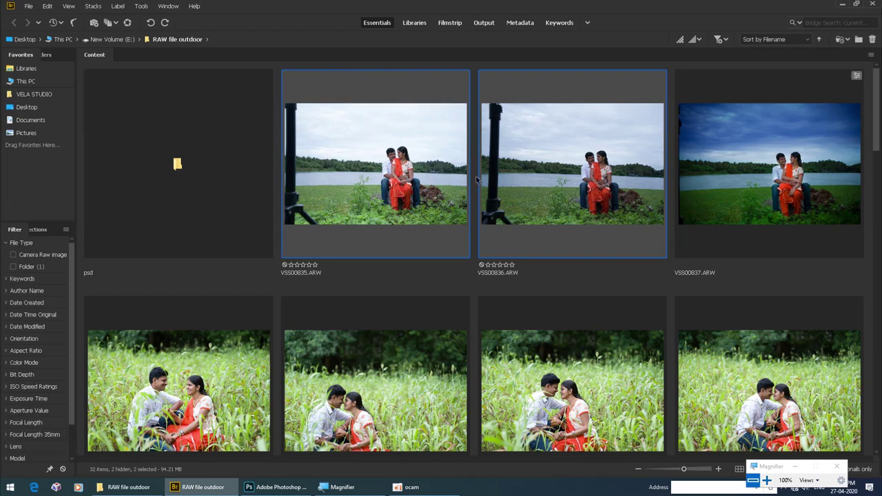
right_click(414, 179)
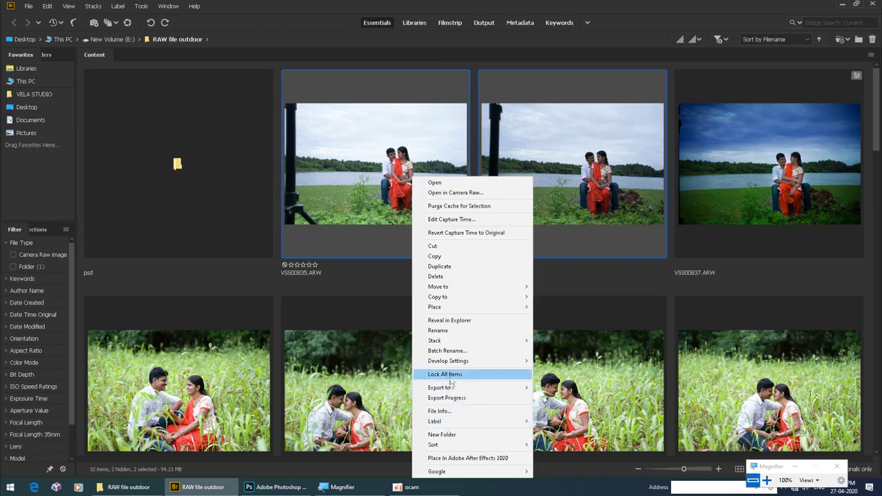
mouse_move(455, 364)
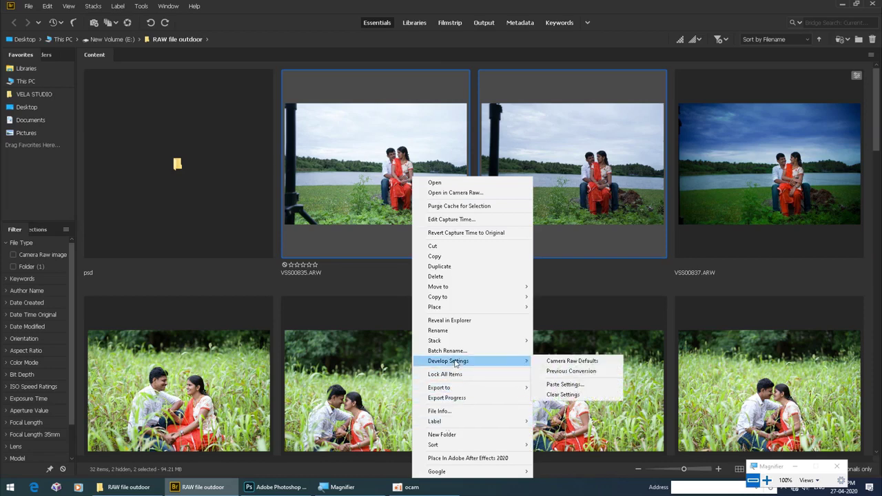
left_click(571, 384)
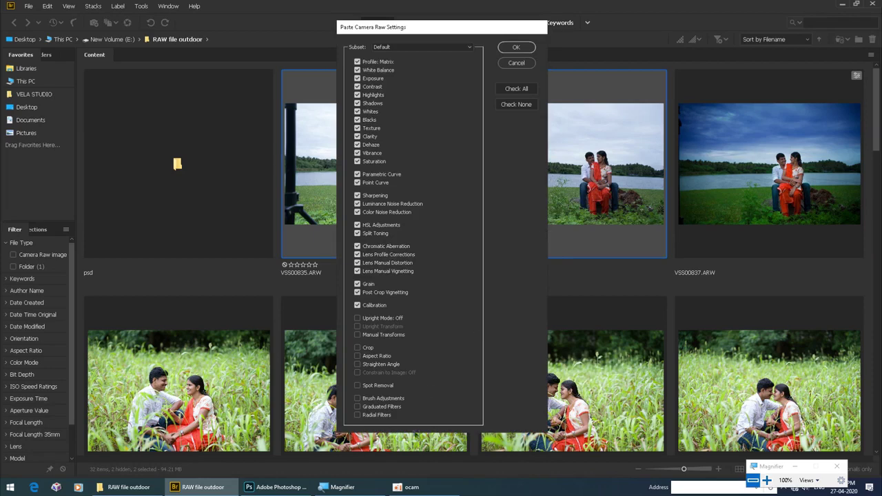
- Also include radial and graduated filters, brush adjustments, spot removal, straighten angle, aspect ratio, crop, manual transforms and upright mode, and apply the pasted settings
left_click(356, 415)
left_click(357, 406)
left_click(357, 398)
left_click(357, 385)
left_click(357, 364)
left_click(357, 356)
left_click(357, 348)
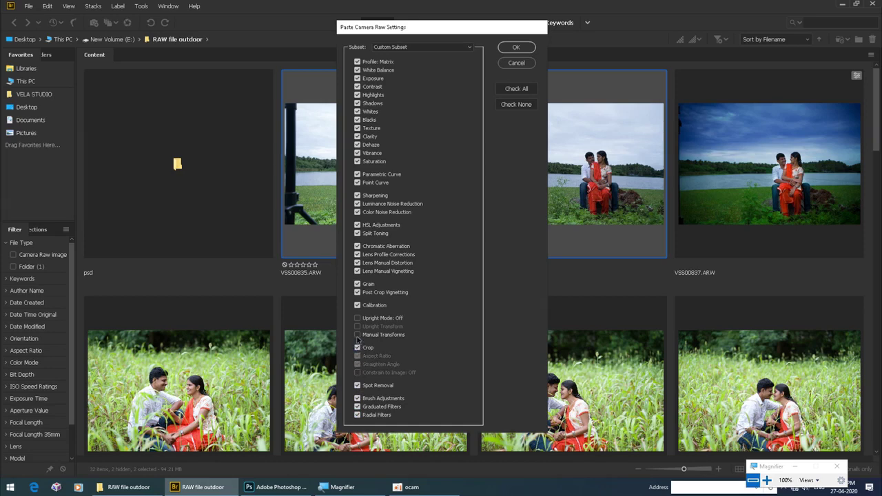
left_click(357, 336)
left_click(357, 319)
left_click(522, 49)
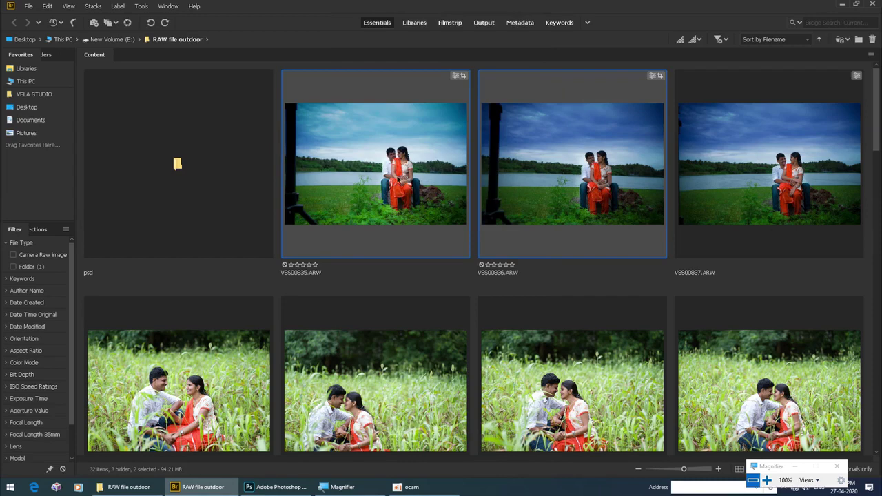
- Open VSS00835.ARW and VSS00836.ARW in Camera Raw and set the exposure of VSS00835.ARW to -1.55
right_click(591, 171)
left_click(631, 186)
left_click(29, 108)
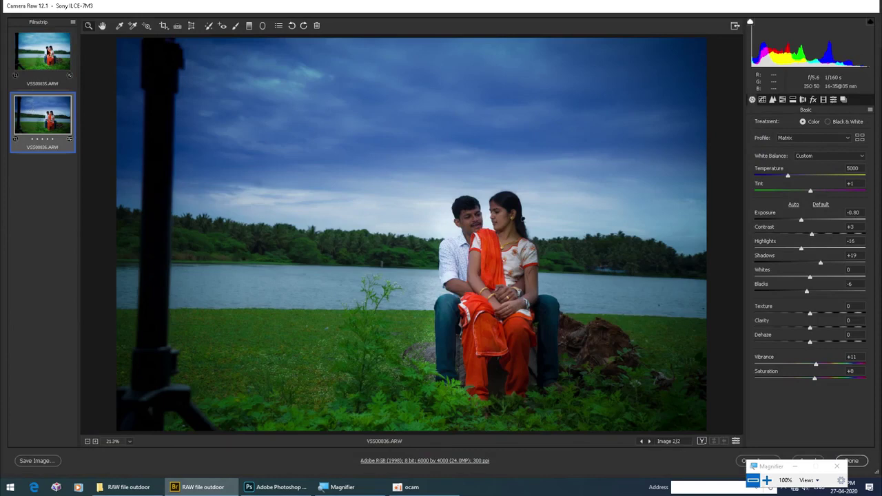
left_click(47, 51)
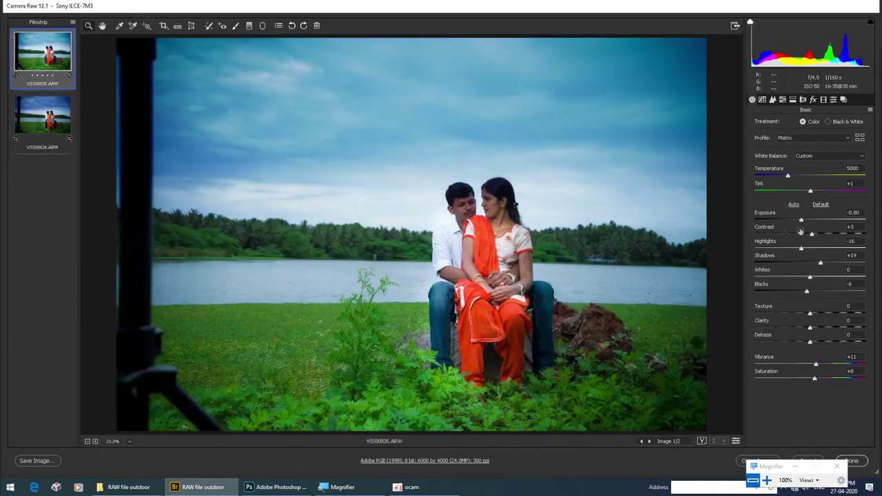
left_click_drag(804, 221, 795, 220)
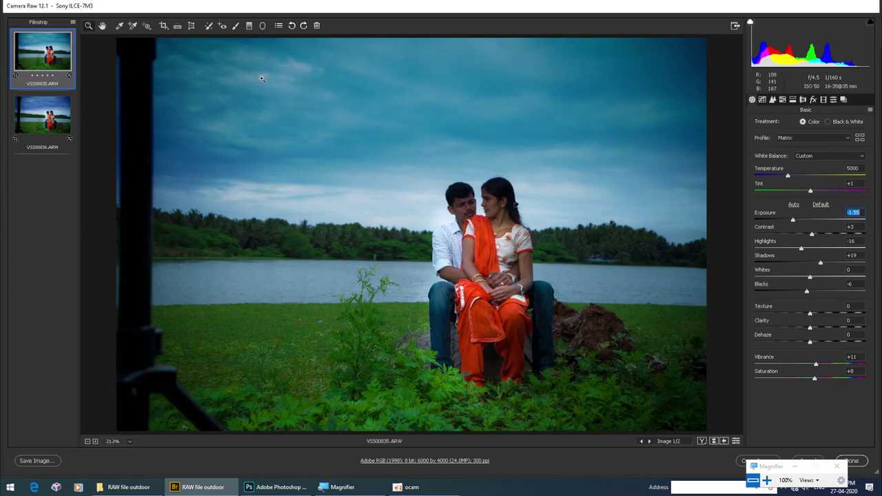
- Select the sky's graduated filter on VSS00835.ARW and raise its lower end to about the height of the couple's faces
left_click(249, 26)
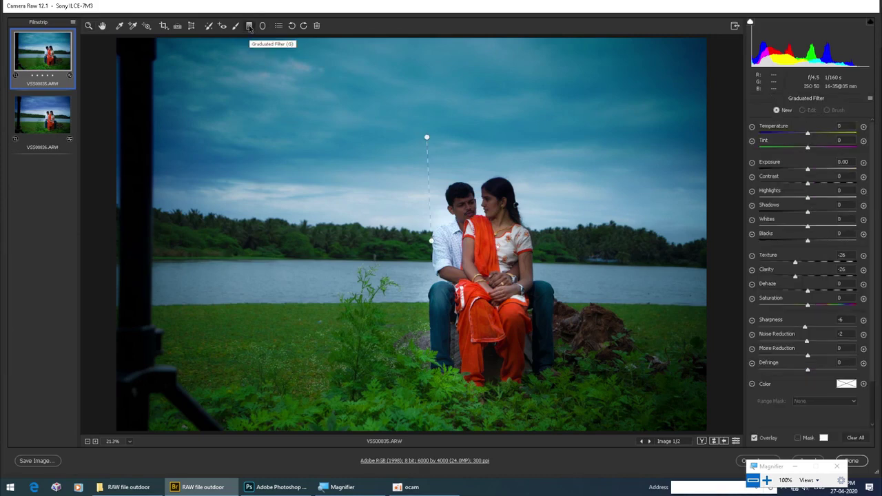
mouse_move(434, 245)
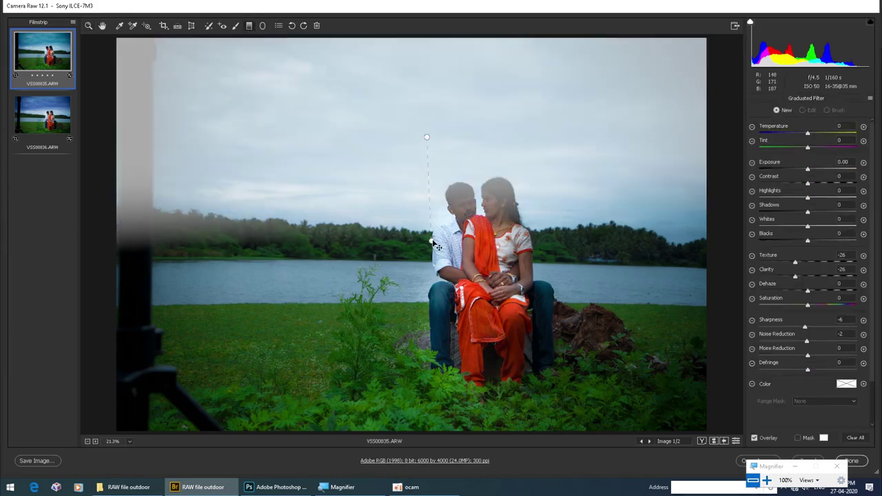
left_click_drag(434, 245, 435, 210)
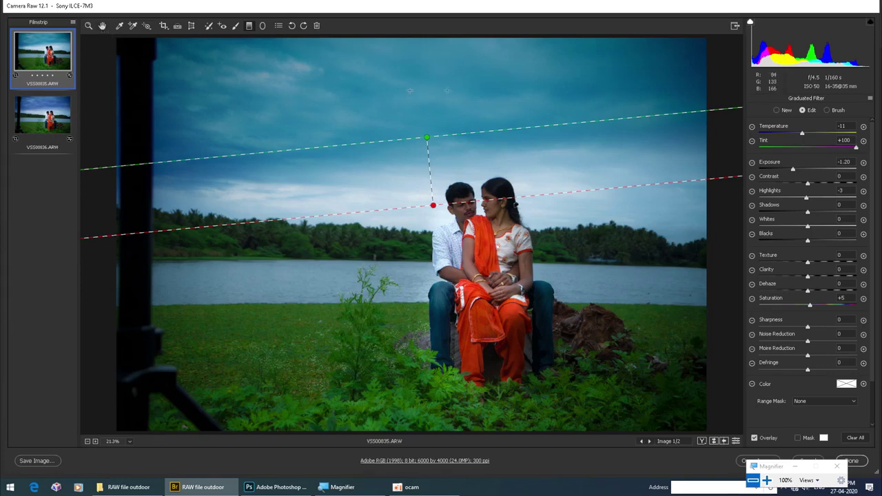
- Try the graduated filter at temperature -13, first with tint +14 and again with tint +100
left_click_drag(802, 133, 786, 134)
type("-13")
key("Tab")
left_click(814, 148)
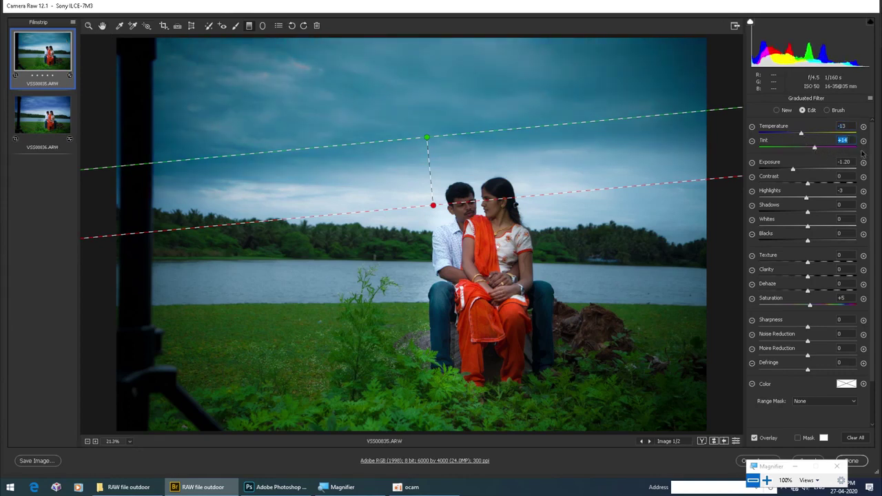
left_click_drag(815, 149, 873, 151)
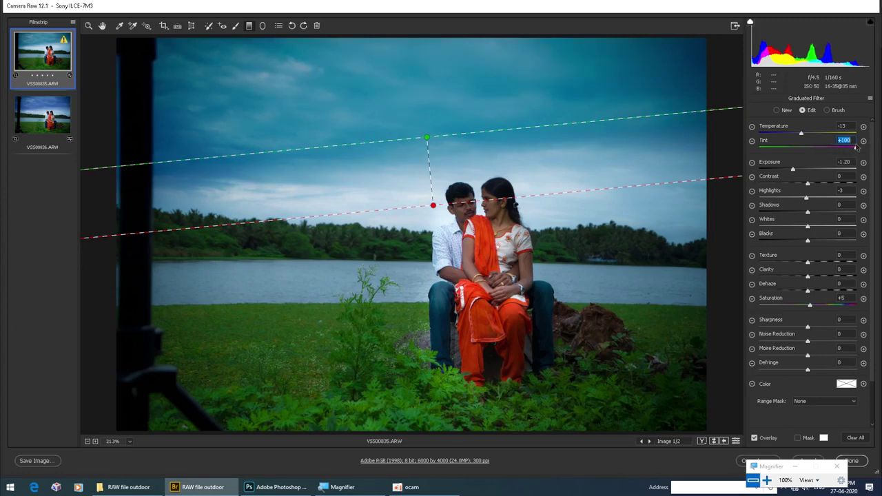
- Set the graduated filter's temperature to -2 and exposure to -1.45, and leave the filter
mouse_move(802, 134)
left_mouse_down()
mouse_move(827, 135)
mouse_move(788, 140)
mouse_move(822, 138)
mouse_move(809, 139)
left_mouse_up()
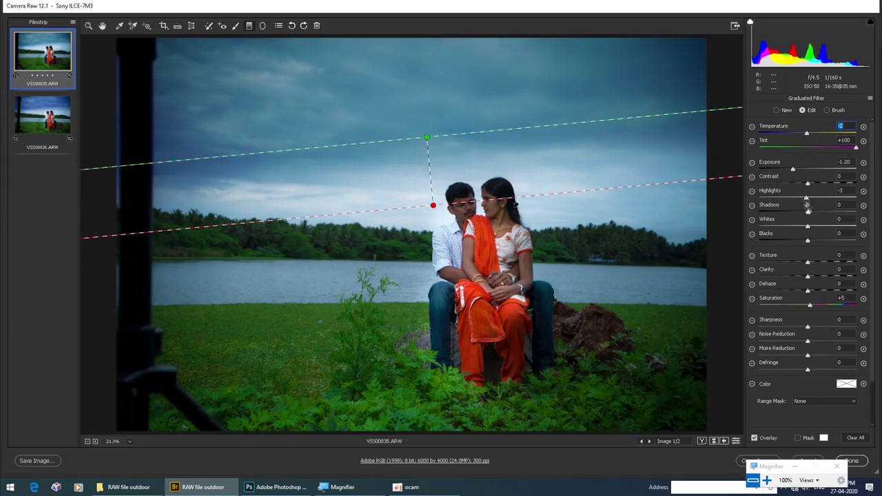
left_click_drag(792, 170, 791, 173)
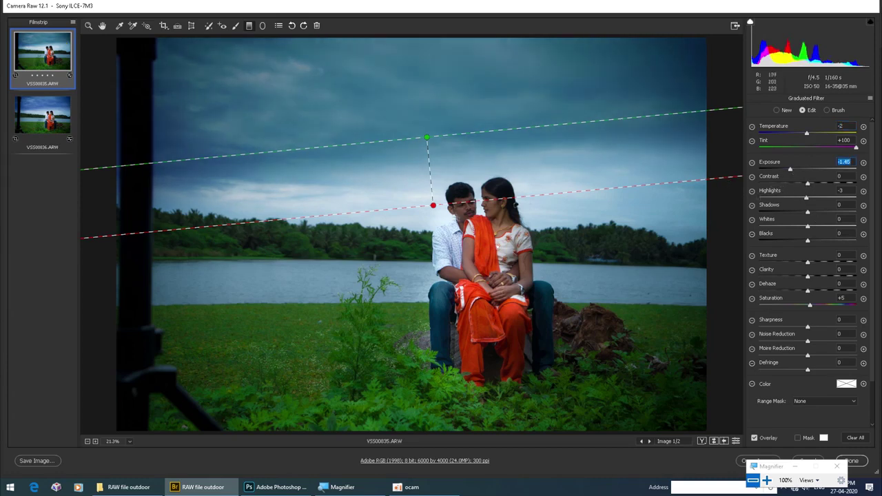
left_click(88, 26)
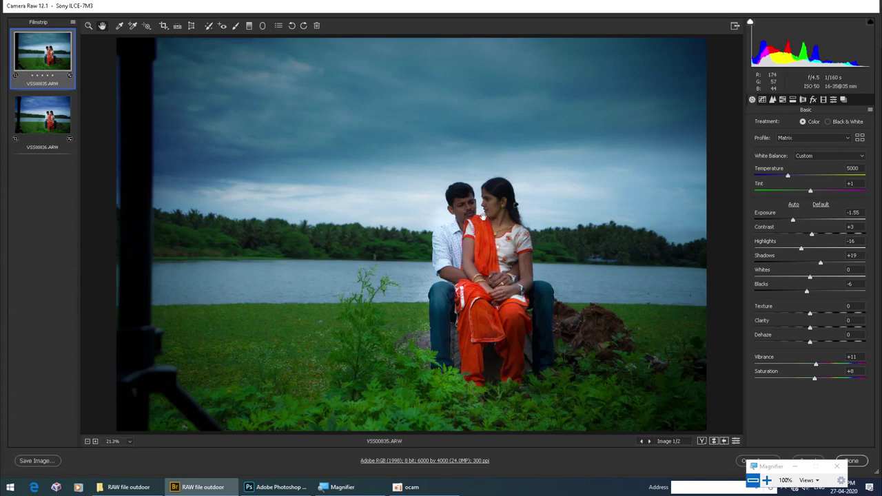
- Select the pasted brush adjustment over the couple in VSS00835.ARW and shift it slightly to fit them
left_click(236, 28)
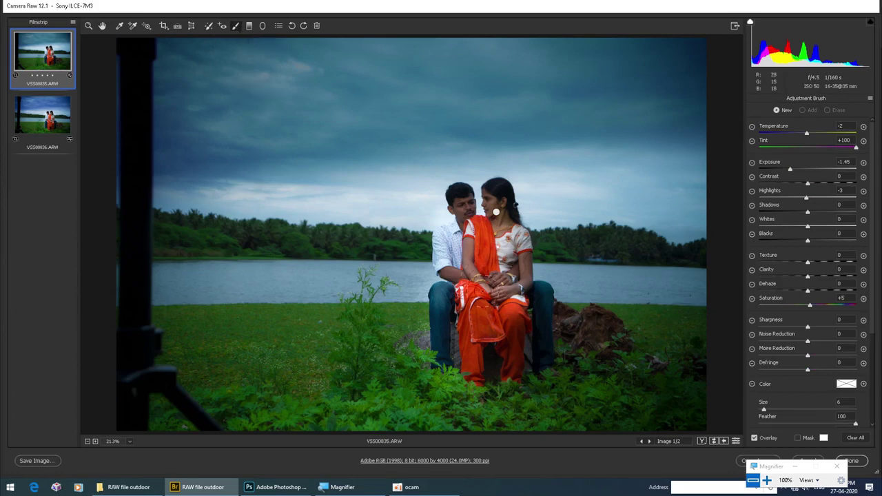
left_click_drag(495, 212, 494, 215)
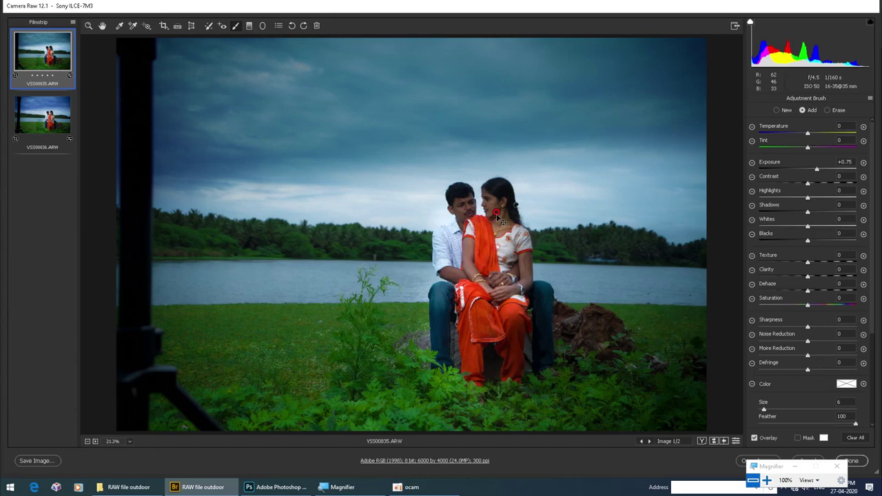
key("Down")
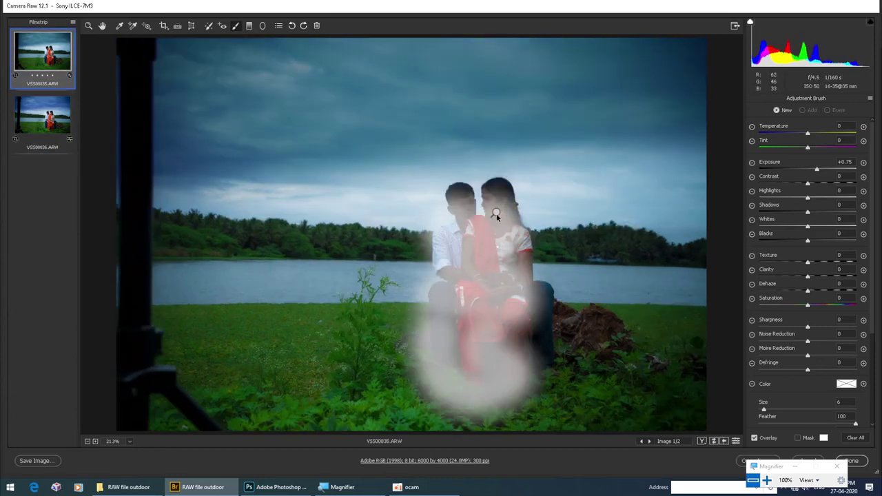
left_click(496, 213)
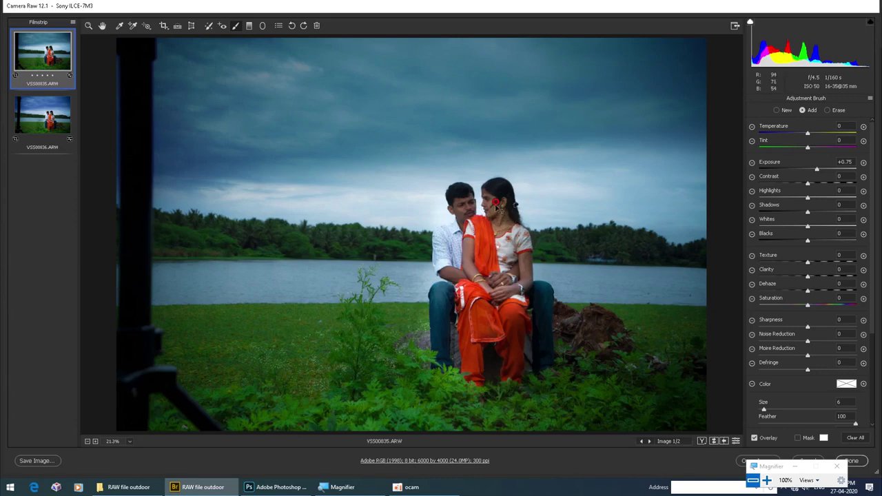
mouse_move(497, 207)
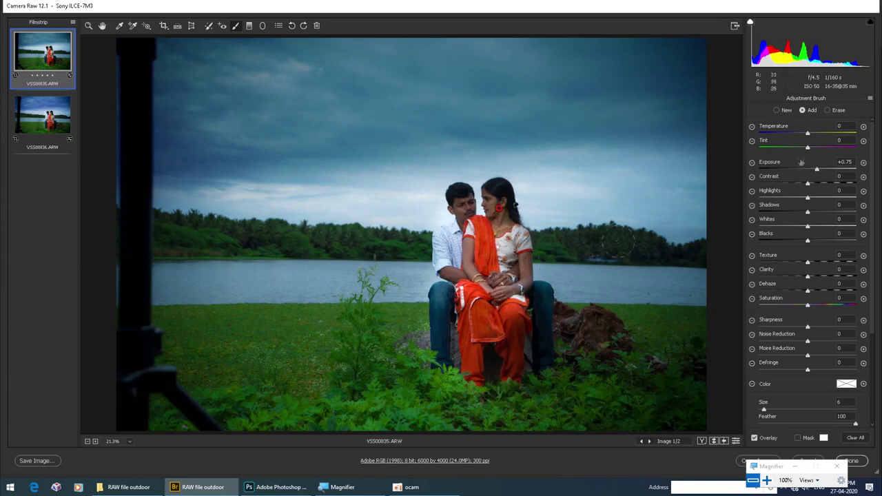
- Set the brush adjustment's exposure to +1.20 and move it slightly upward on the couple
left_click_drag(818, 172, 823, 169)
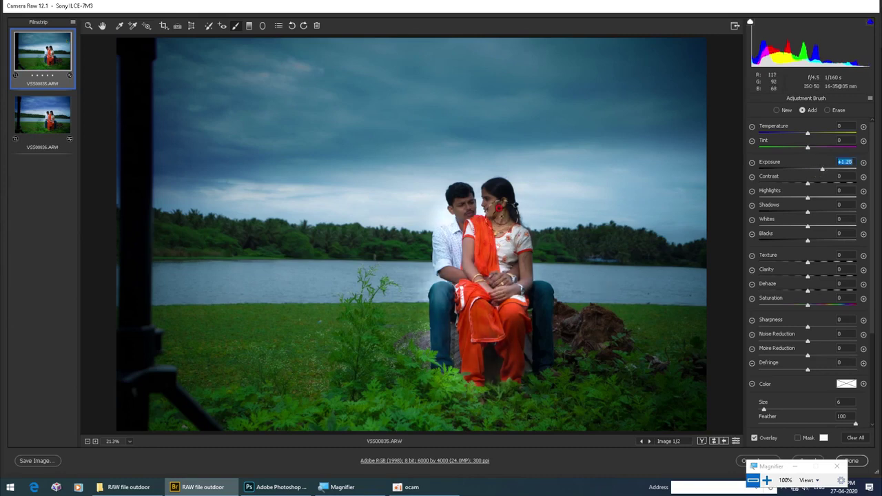
left_click_drag(499, 208, 499, 200)
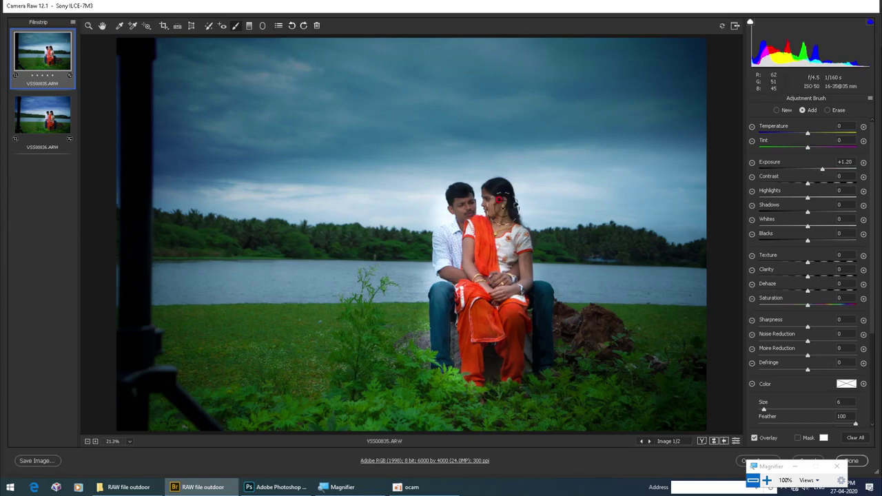
left_click_drag(534, 278, 506, 227)
- Select the radial filter around the couple in VSS00835.ARW and set its exposure to +0.40
left_click(262, 28)
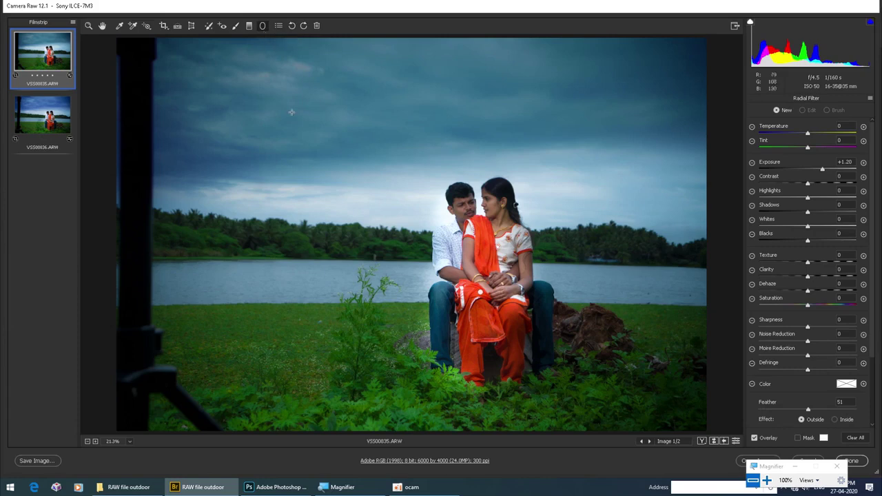
left_click(479, 295)
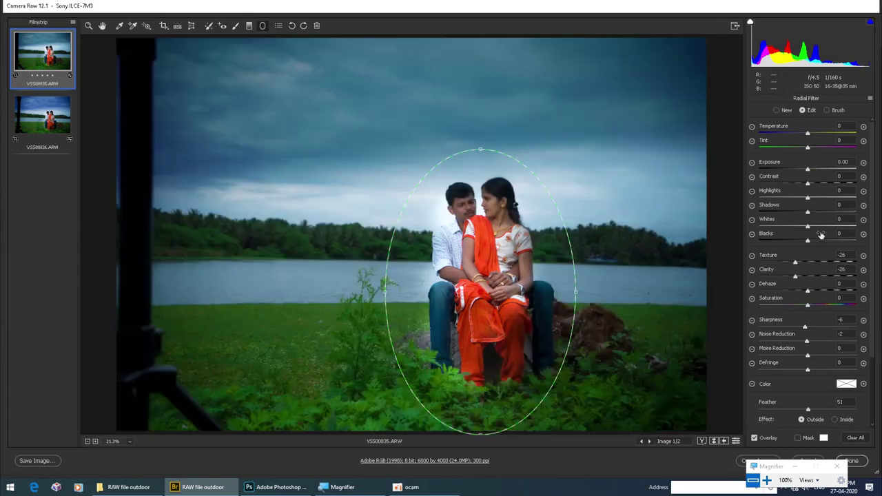
left_click_drag(809, 170, 813, 170)
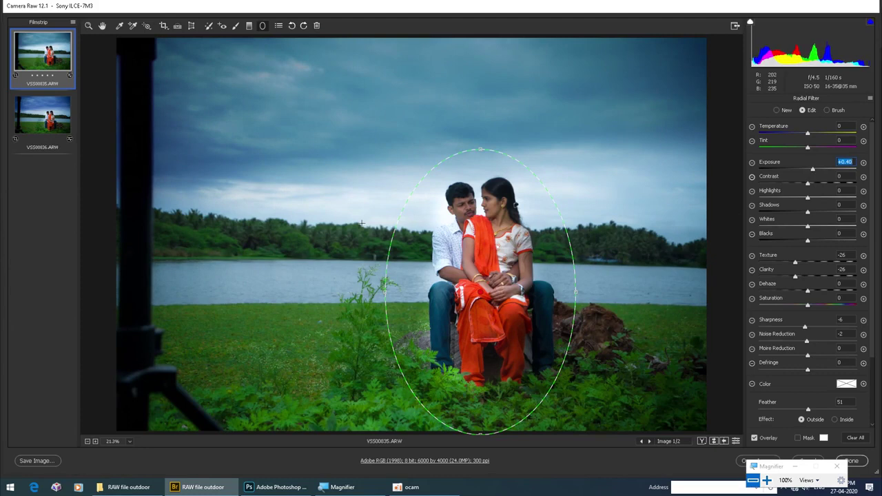
- Switch to VSS00836.ARW and set its graduated filter's saturation to +17 and exposure to -0.80
left_click(48, 149)
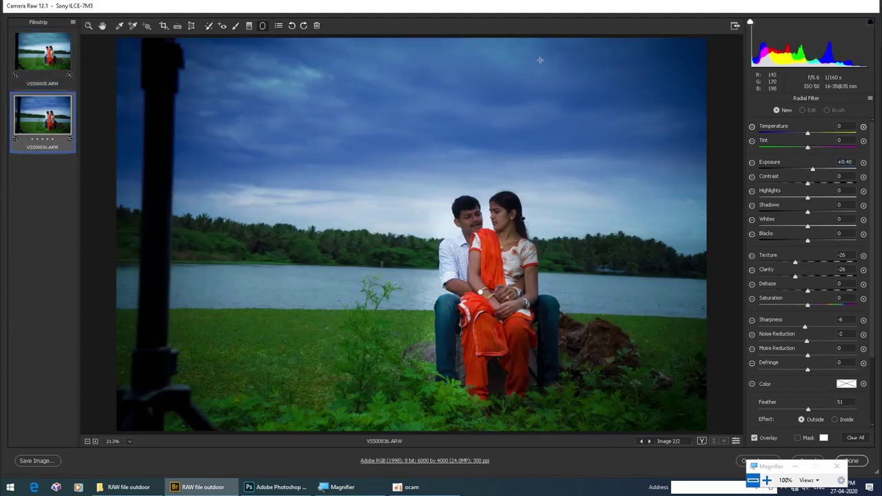
left_click(249, 26)
left_click_drag(431, 241, 427, 138)
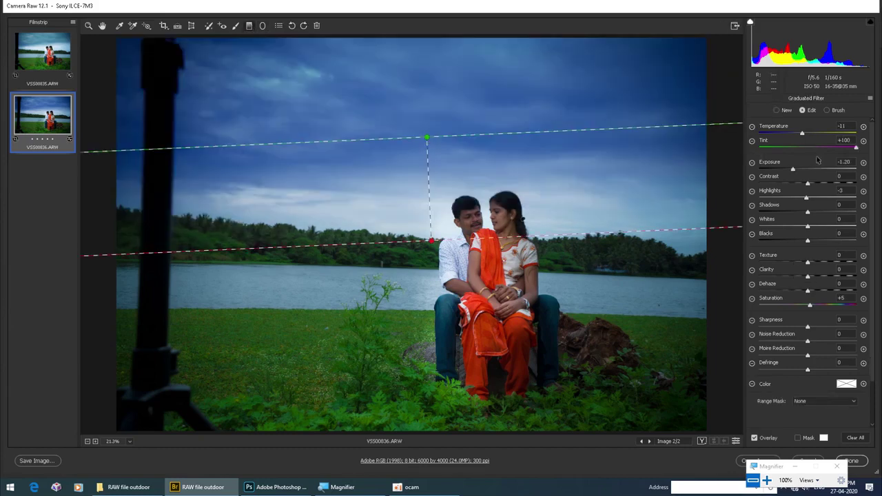
mouse_move(802, 133)
left_mouse_down()
mouse_move(818, 133)
mouse_move(789, 133)
mouse_move(802, 133)
left_mouse_up()
left_click(816, 308)
left_click_drag(792, 170, 798, 170)
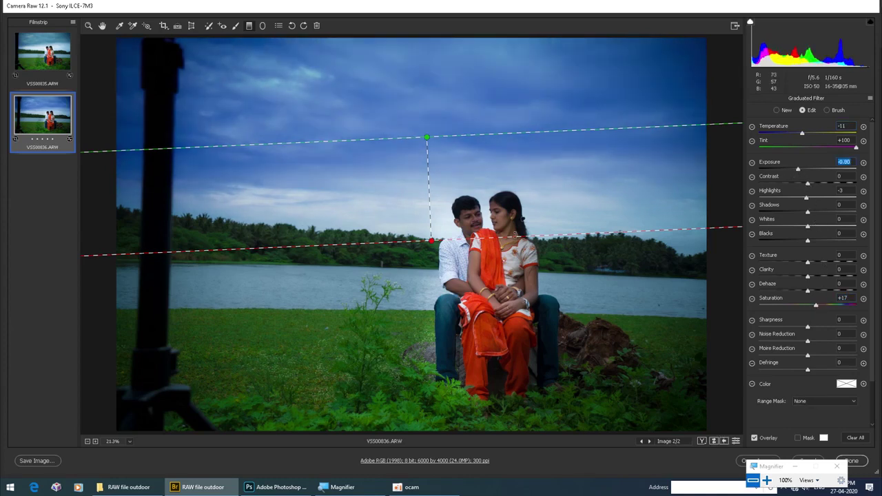
- Finish the Camera Raw edits and minimize Bridge to reveal the RAW file outdoor folder in File Explorer
key("Return")
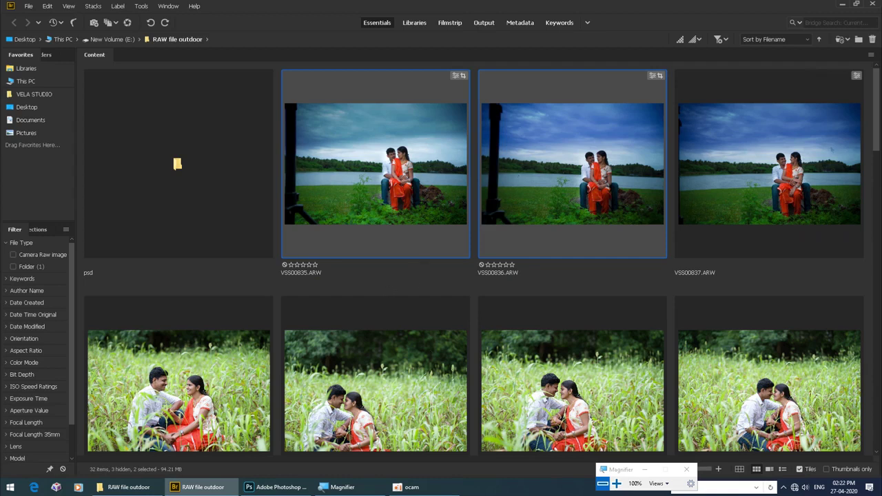
left_click(844, 7)
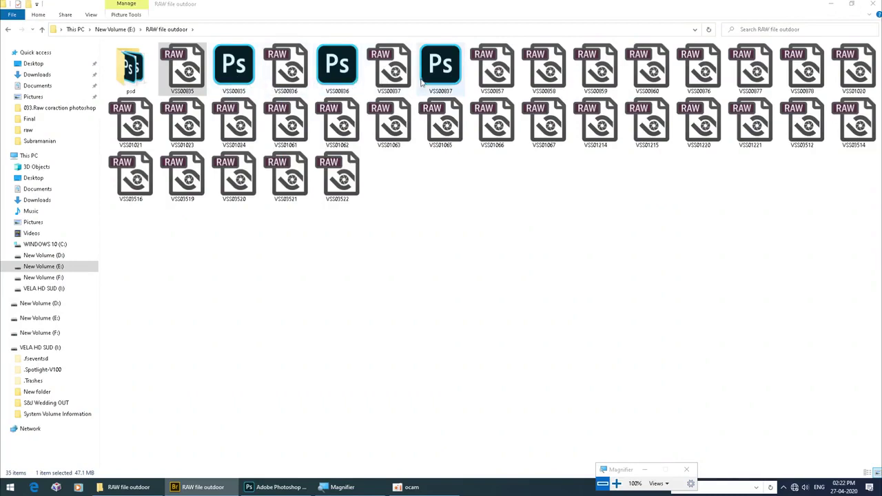
- Switch to Bridge and open the river photo VSS01067.ARW in Camera Raw
left_click(200, 489)
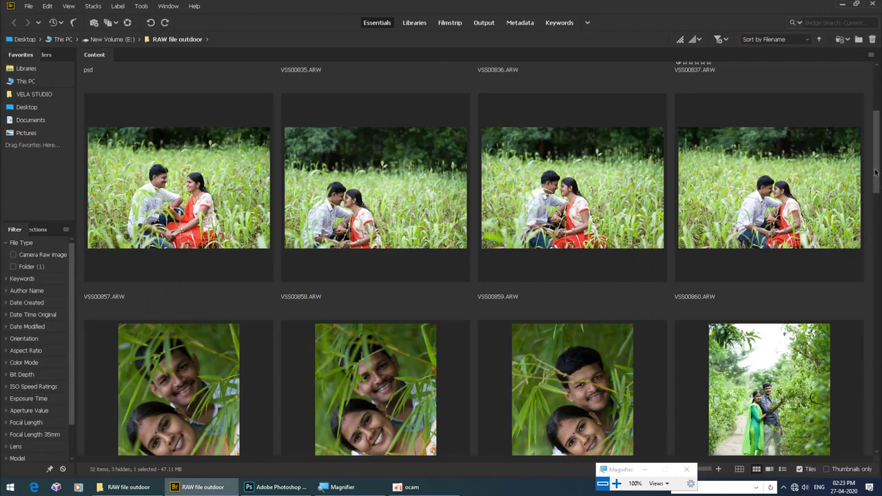
scroll(877, 170, "down", 10)
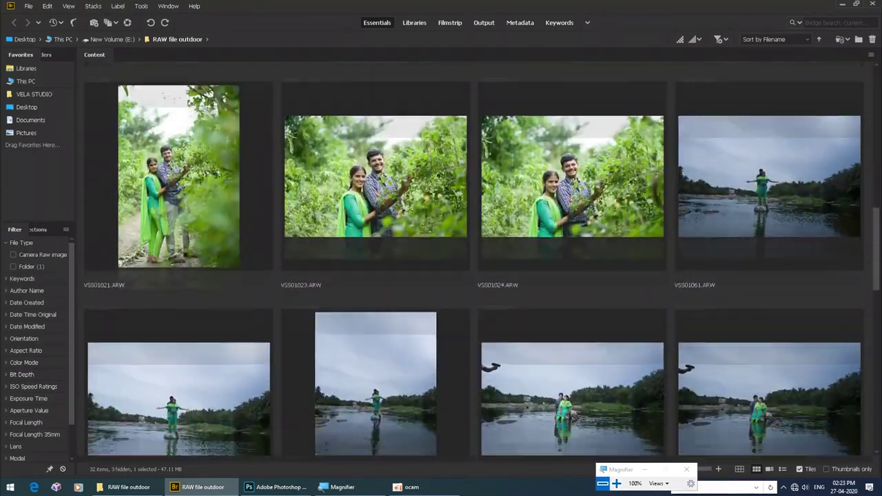
scroll(482, 258, "down", 2)
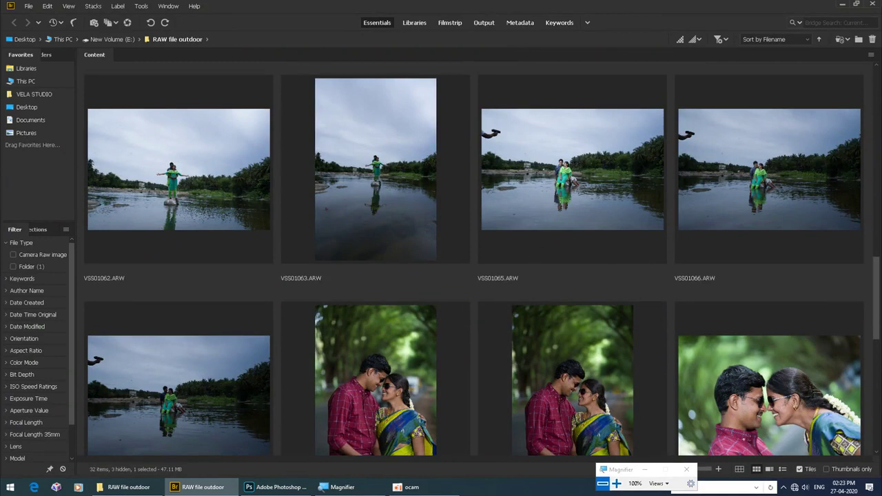
scroll(202, 412, "up", 1)
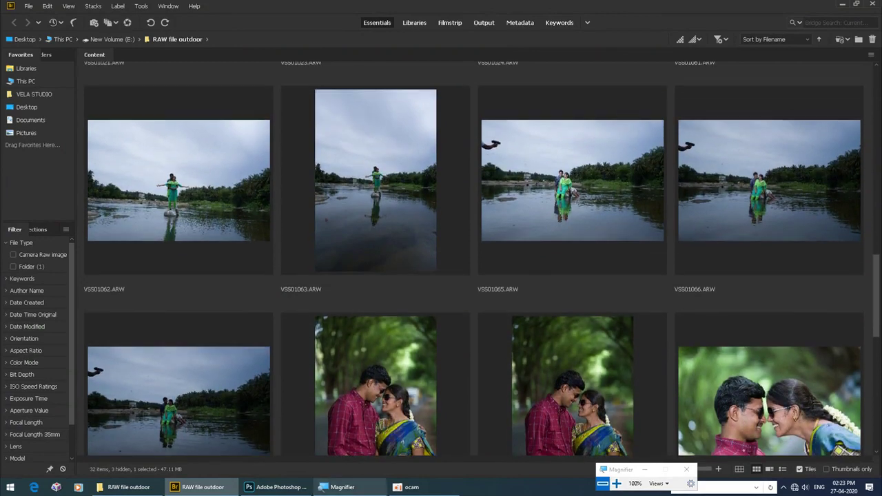
right_click(190, 403)
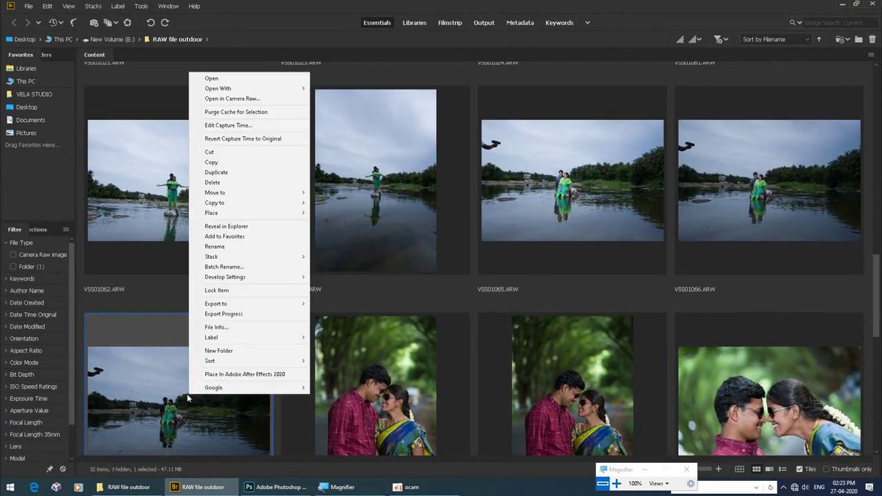
left_click(236, 99)
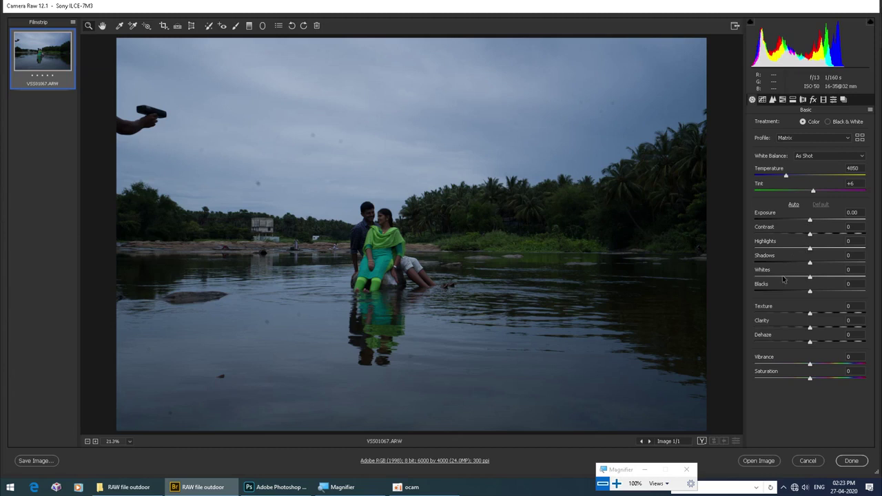
- Set the photo's shadows to +40 and its white balance temperature to 5250
left_click_drag(811, 264, 832, 262)
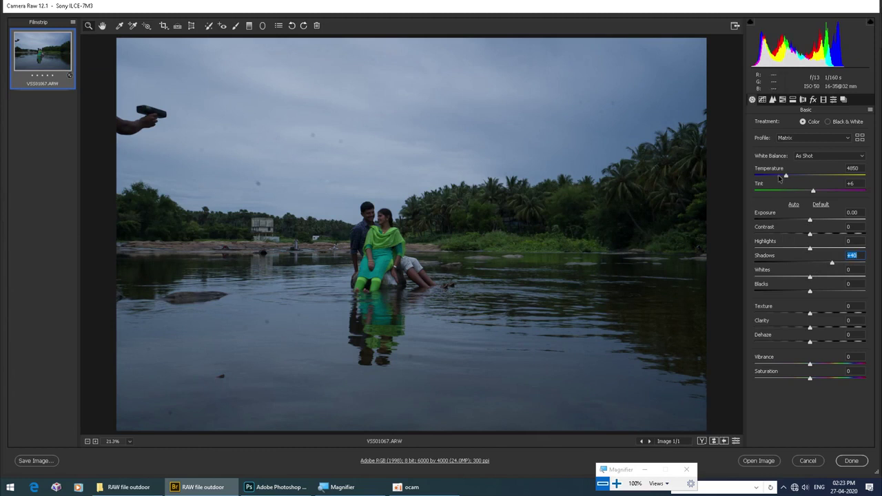
left_click_drag(784, 176, 793, 177)
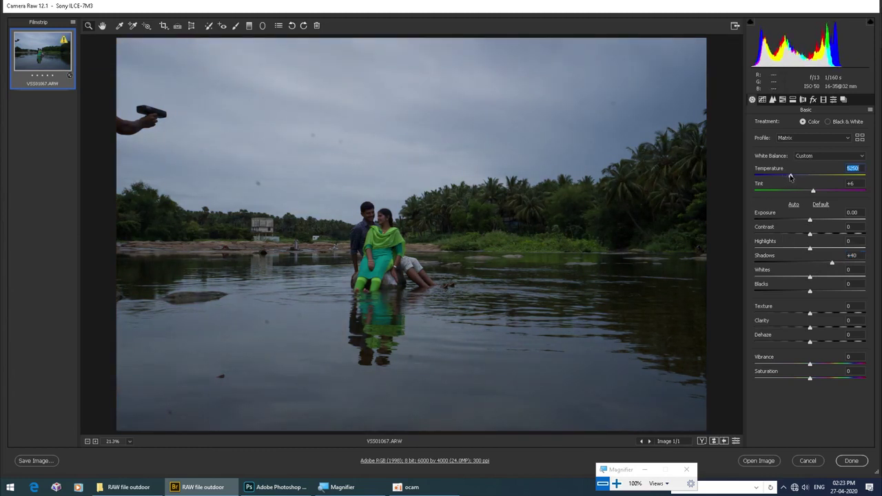
- Shift the HSL hues with the Targeted Adjustment tool to Yellows +20, Greens +24 and Blues +1
left_click(147, 26)
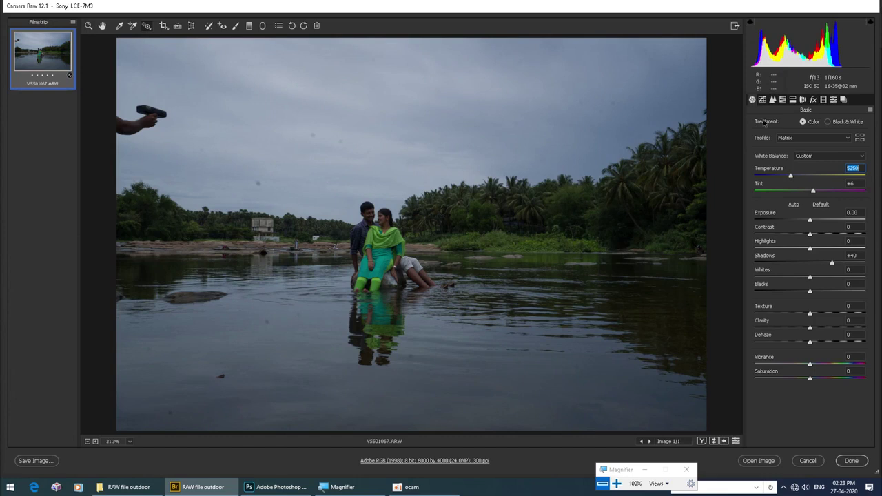
left_click(782, 100)
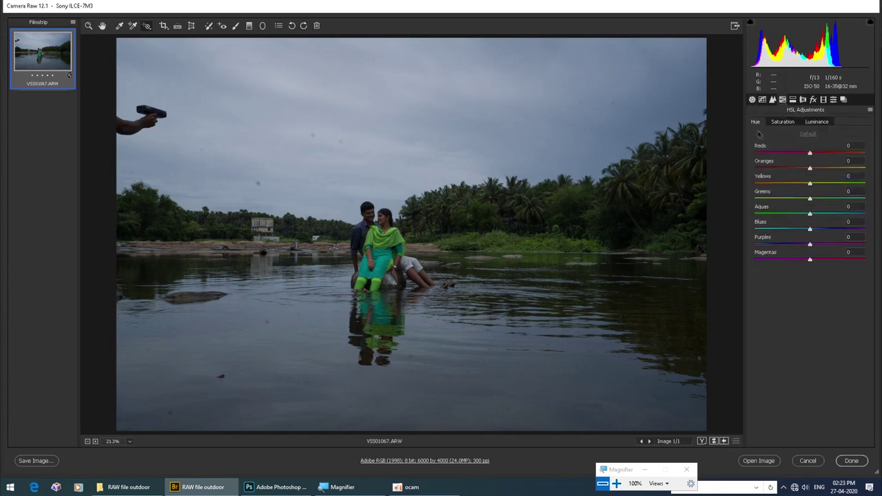
mouse_move(554, 233)
left_mouse_down()
mouse_move(549, 211)
mouse_move(561, 222)
left_mouse_up()
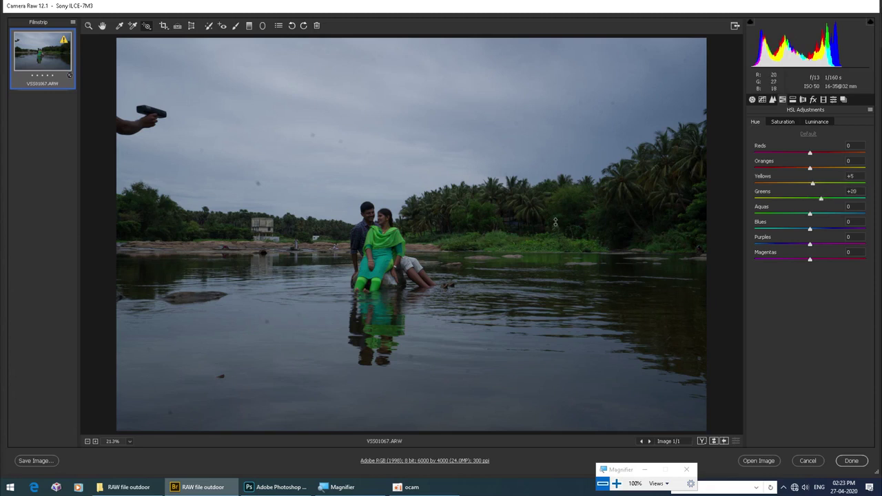
left_click_drag(202, 235, 200, 229)
mouse_move(256, 131)
left_mouse_down()
mouse_move(254, 120)
mouse_move(258, 146)
mouse_move(260, 135)
left_mouse_up()
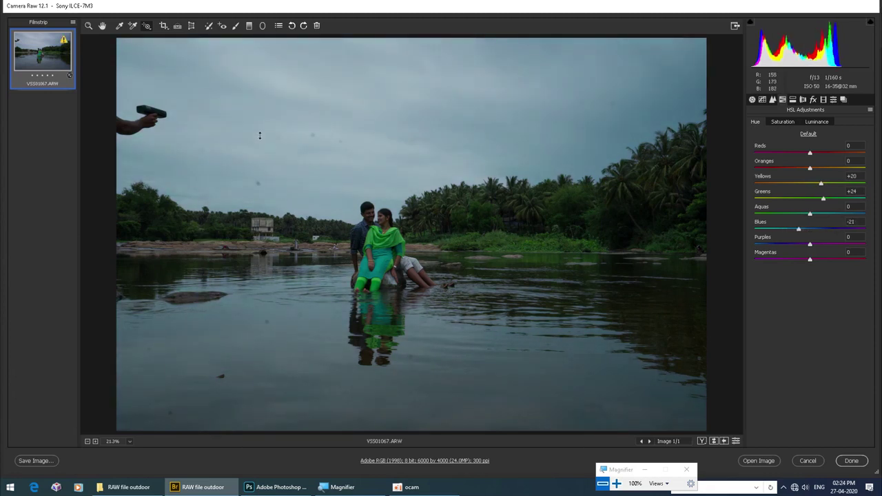
mouse_move(295, 399)
left_mouse_down()
mouse_move(309, 406)
mouse_move(303, 389)
left_mouse_up()
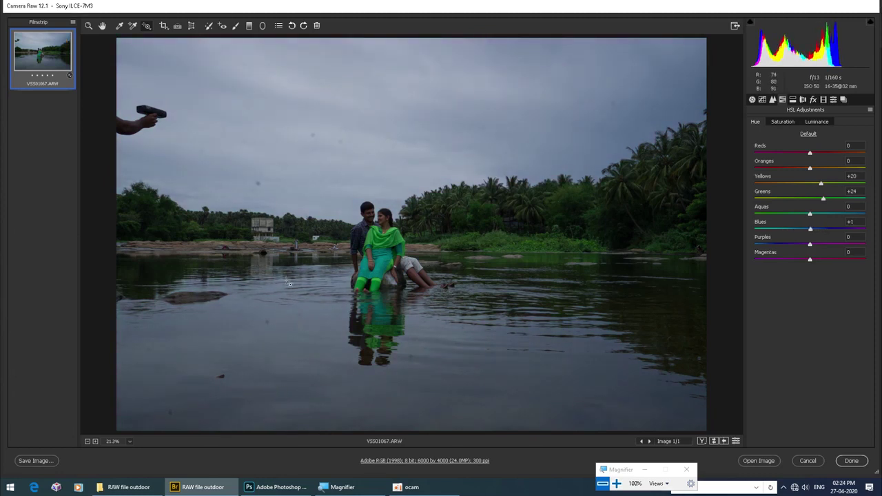
- Add a graduated filter from the upper sky to the treeline with temperature -54, tint +33 and exposure -0.70, and lower its starting point
left_click(250, 27)
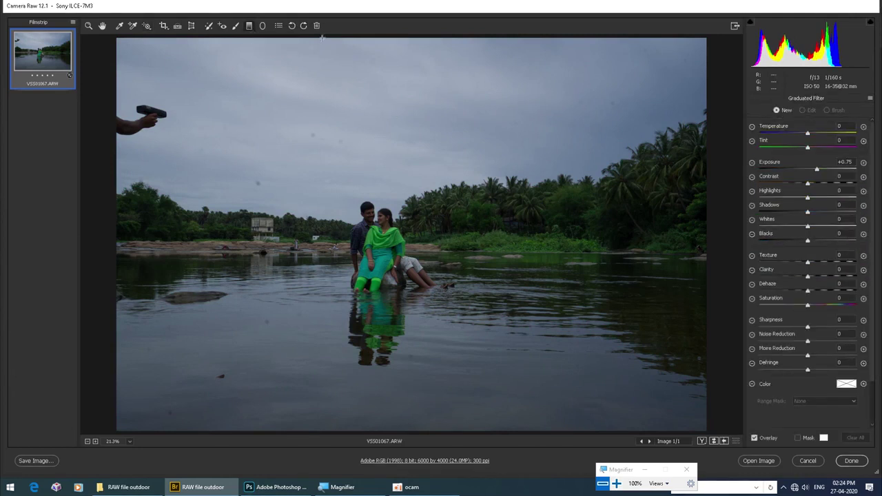
left_click_drag(321, 38, 345, 214)
left_click(813, 170)
left_click_drag(814, 170, 802, 170)
left_click(809, 133)
left_click_drag(808, 133, 834, 148)
left_click_drag(783, 133, 782, 135)
left_click_drag(834, 148, 798, 170)
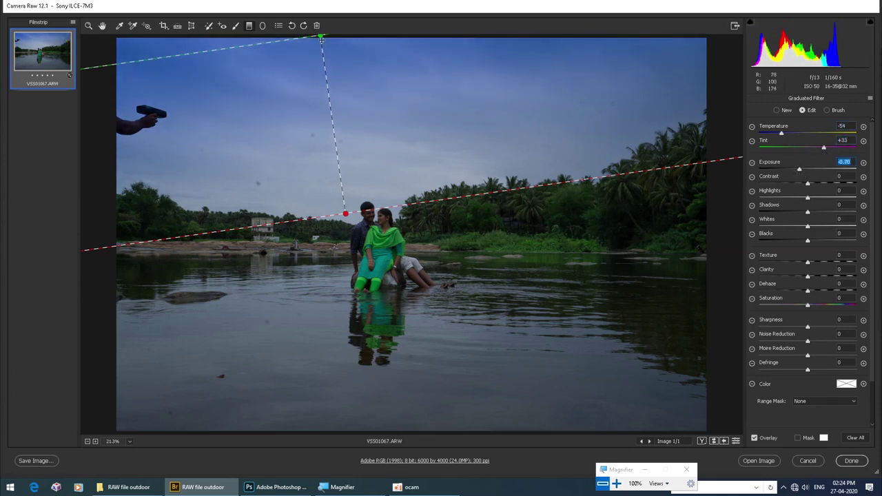
left_click_drag(327, 42, 332, 81)
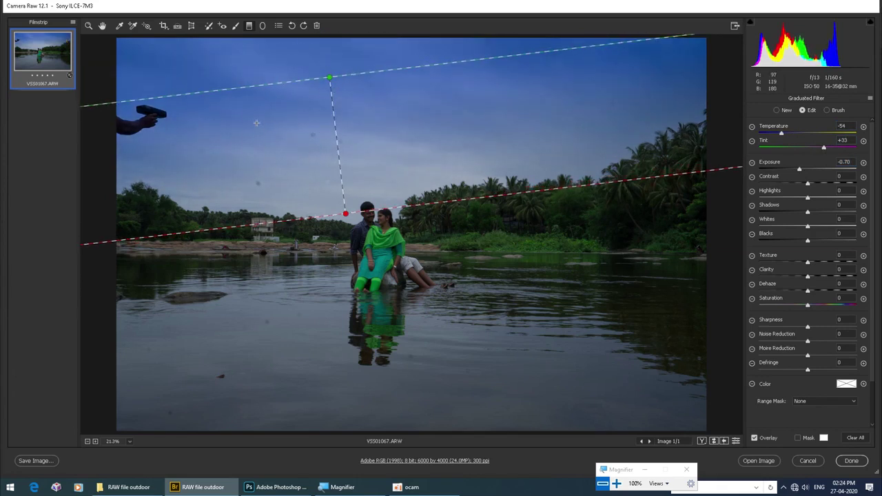
- Paint an Adjustment Brush mask of size 6 and feather 100 over the couple sitting on the rock
left_click(103, 28)
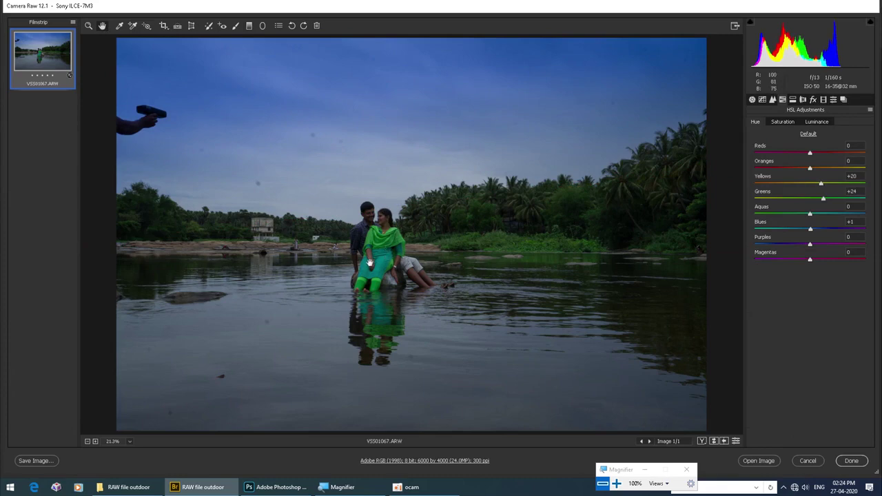
scroll(370, 262, "up", 2)
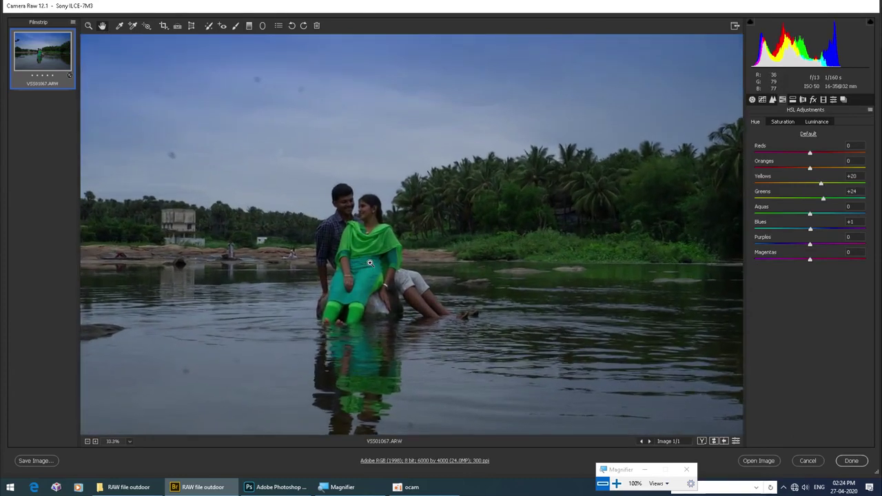
scroll(370, 262, "up", 1)
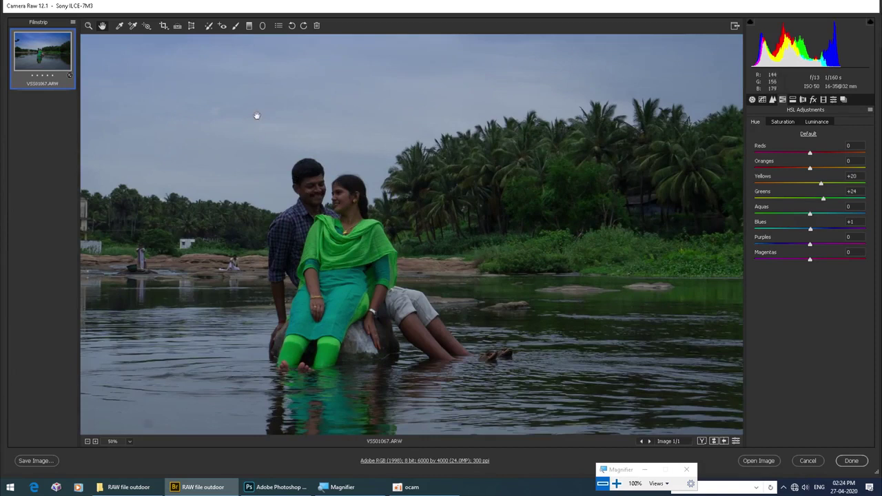
left_click(236, 28)
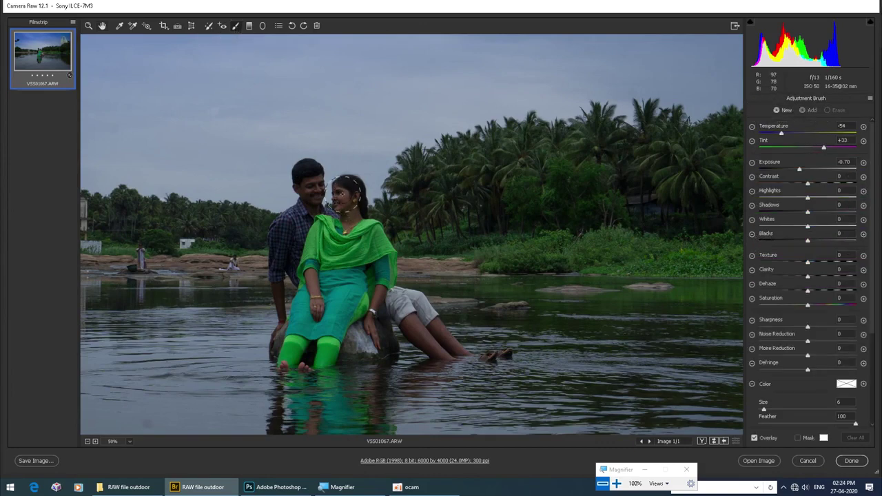
mouse_move(331, 236)
left_mouse_down()
mouse_move(296, 181)
mouse_move(286, 234)
mouse_move(324, 241)
mouse_move(355, 226)
mouse_move(369, 245)
mouse_move(362, 286)
mouse_move(317, 283)
mouse_move(303, 309)
mouse_move(284, 311)
mouse_move(293, 319)
left_mouse_up()
mouse_move(417, 324)
left_mouse_down()
mouse_move(455, 361)
mouse_move(390, 309)
mouse_move(374, 308)
mouse_move(380, 331)
left_mouse_up()
- Reset the brush's local correction settings and set its exposure to +1.35 to brighten the couple
left_click(869, 101)
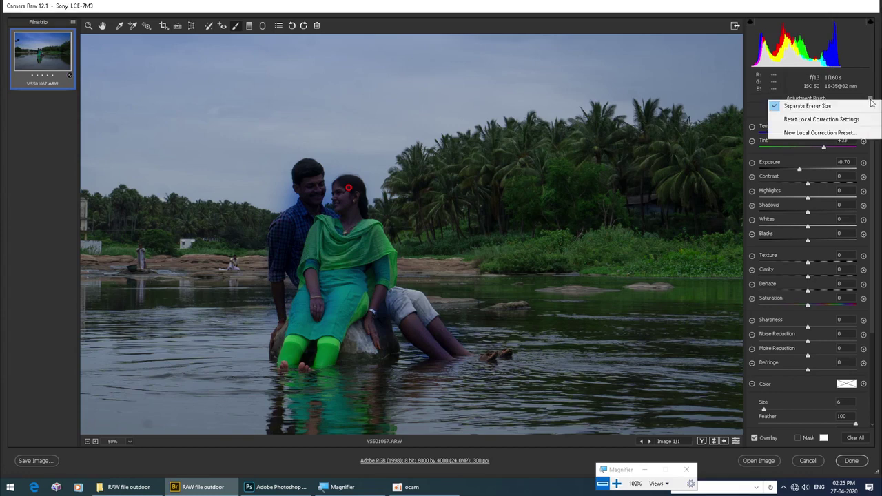
left_click(825, 120)
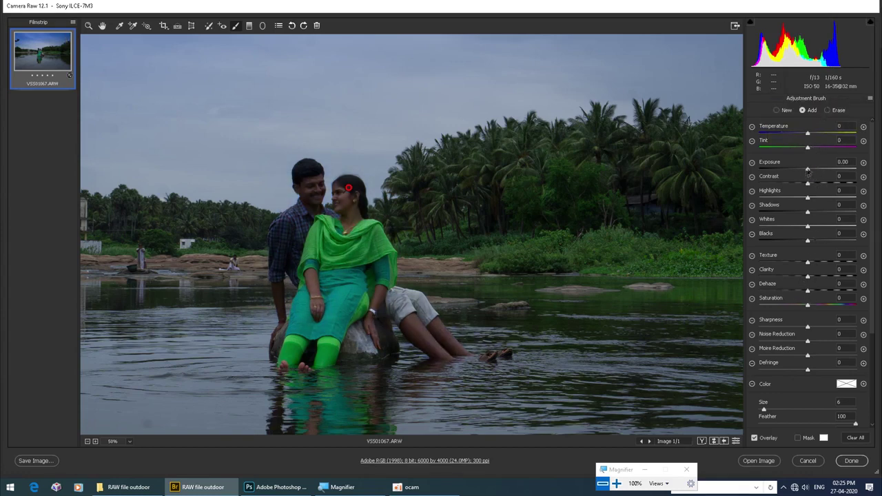
left_click_drag(809, 170, 822, 170)
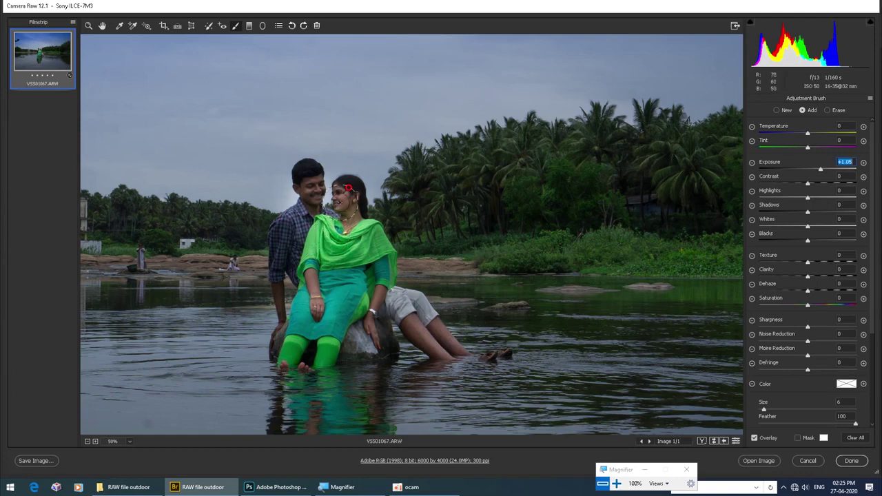
type("1.35")
key("Return")
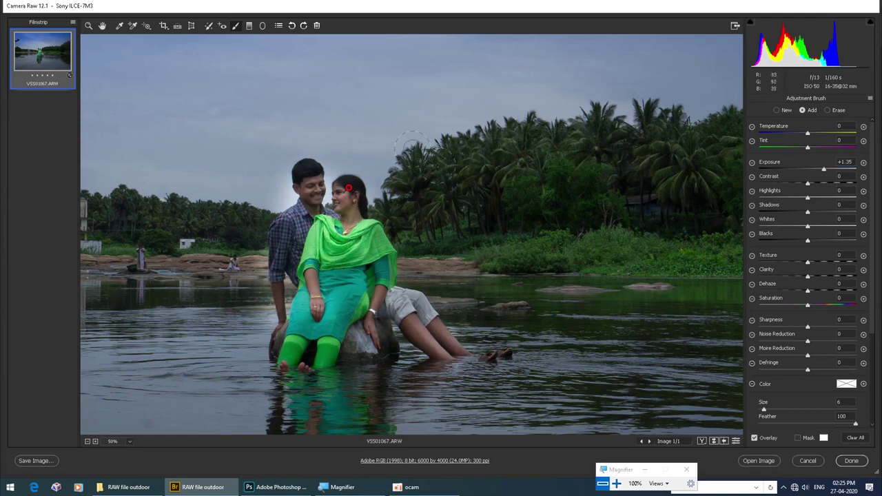
- Fit the whole photo in view and set its overall exposure to -0.15
left_click(102, 25)
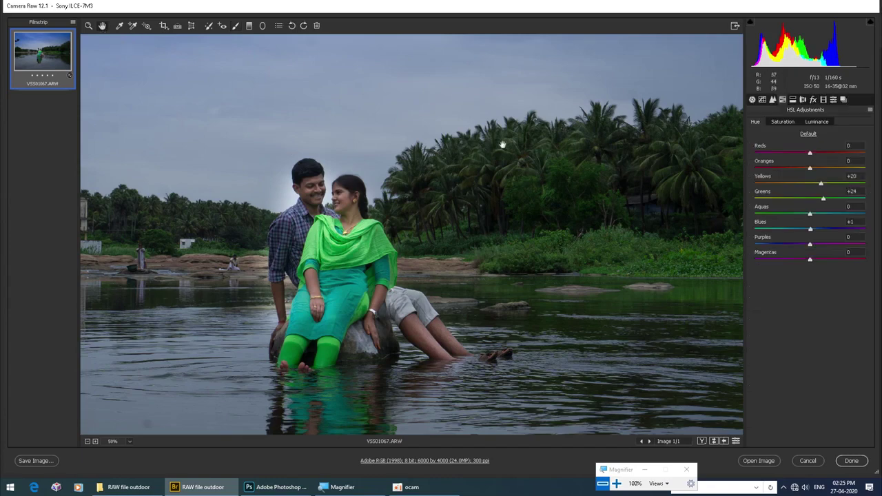
right_click(483, 118)
left_click(510, 173)
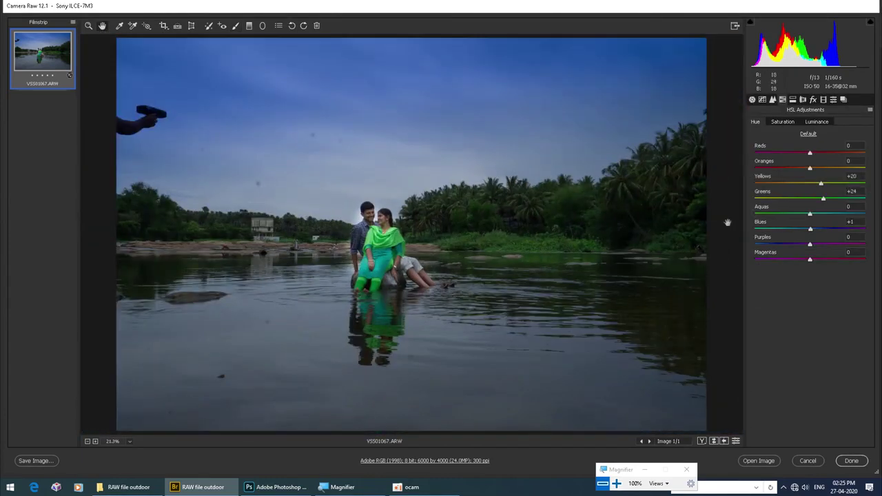
left_click(752, 100)
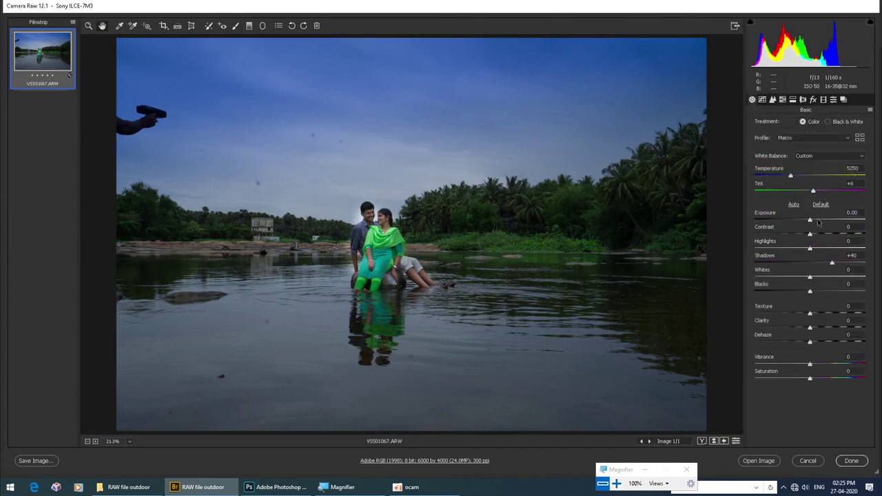
left_click_drag(811, 221, 807, 221)
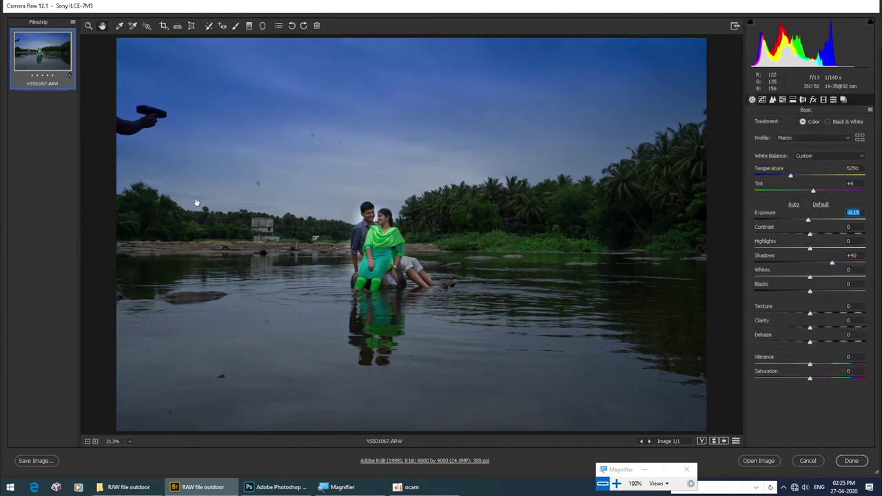
- Add a graduated filter from the photo's lower edge to the shoreline with exposure +0.95, temperature -14, tint +10, contrast +35 and shadows -32
left_click(249, 26)
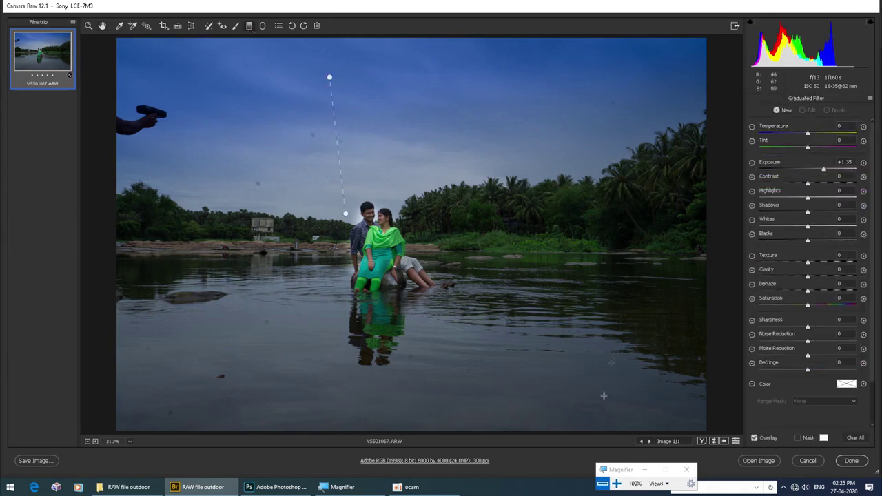
left_click_drag(577, 430, 572, 246)
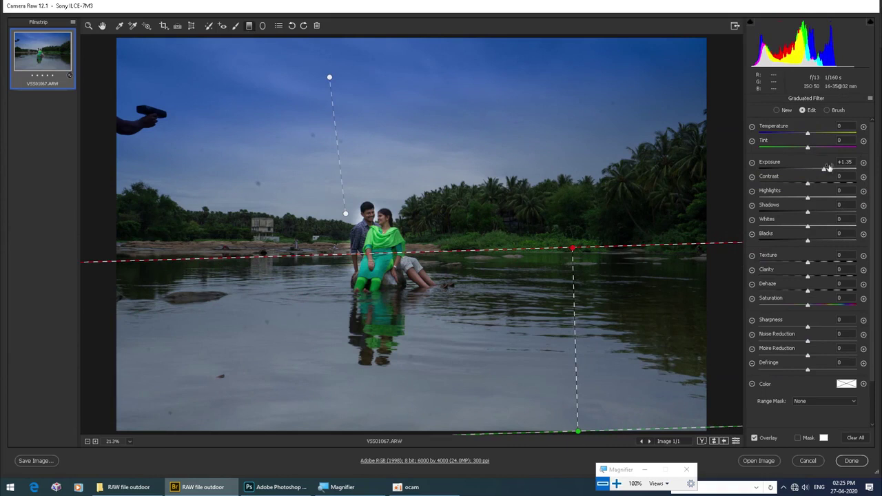
left_click_drag(823, 169, 819, 171)
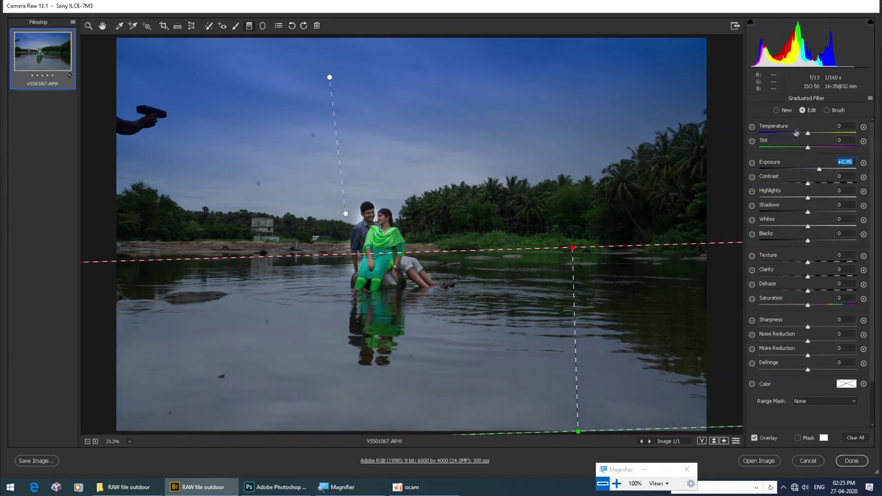
mouse_move(808, 133)
left_mouse_down()
mouse_move(784, 140)
mouse_move(815, 148)
mouse_move(800, 132)
left_mouse_up()
left_click_drag(808, 183, 790, 214)
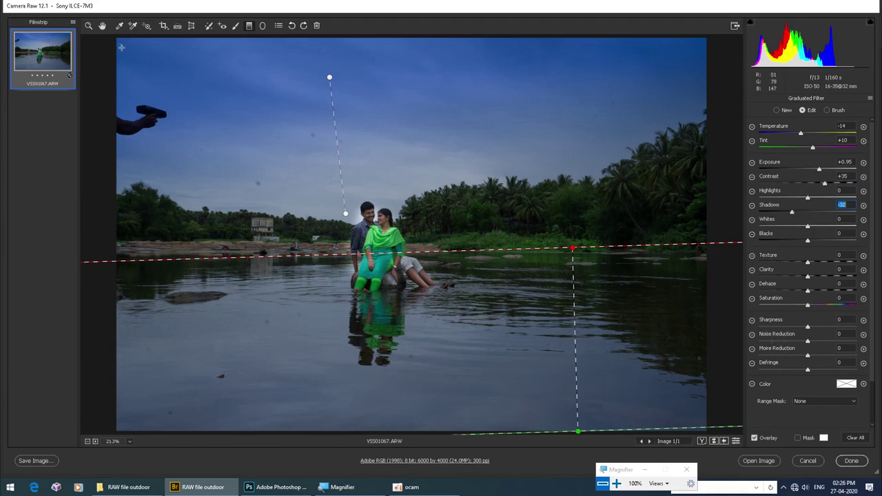
- Compare VSS01067.ARW before and after side by side, and finish its Camera Raw edits
left_click(103, 27)
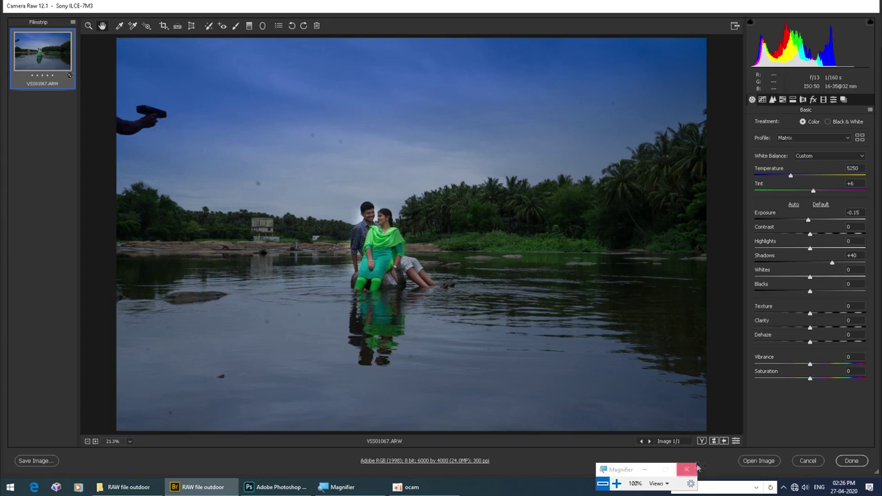
left_click(702, 441)
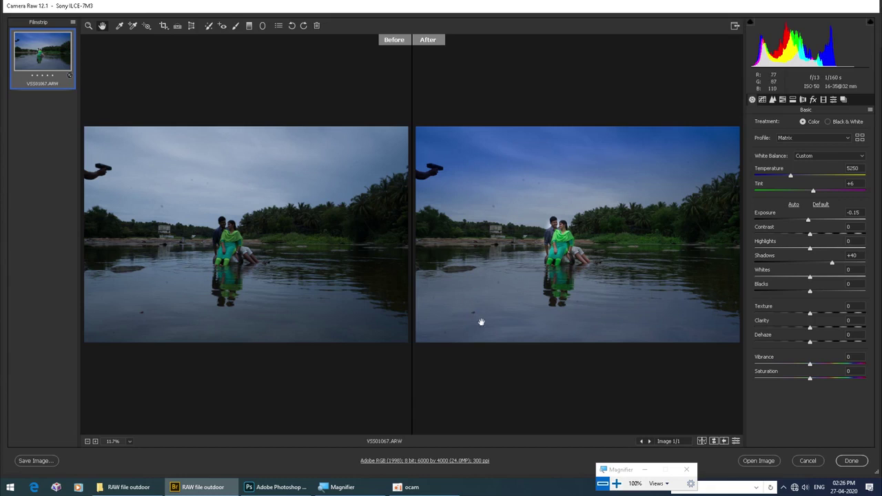
left_click(849, 461)
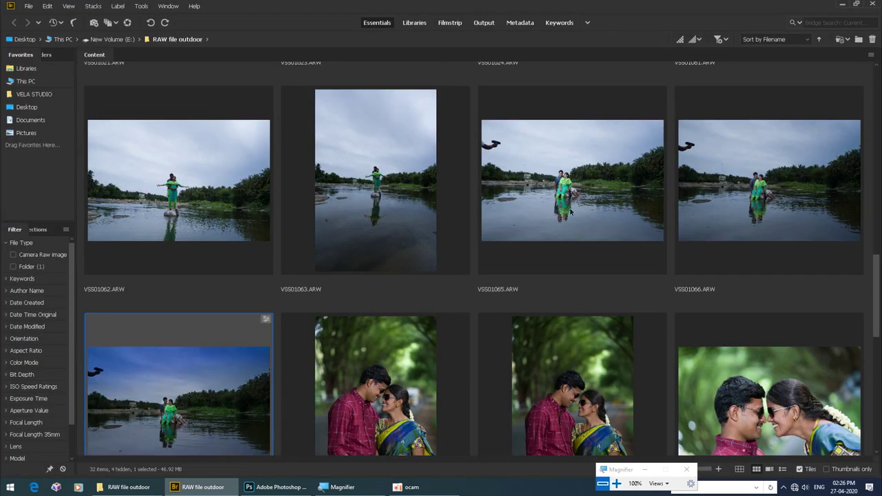
- Open VSS01067.ARW in Camera Raw from Bridge and send it on to Photoshop as an image
right_click(233, 402)
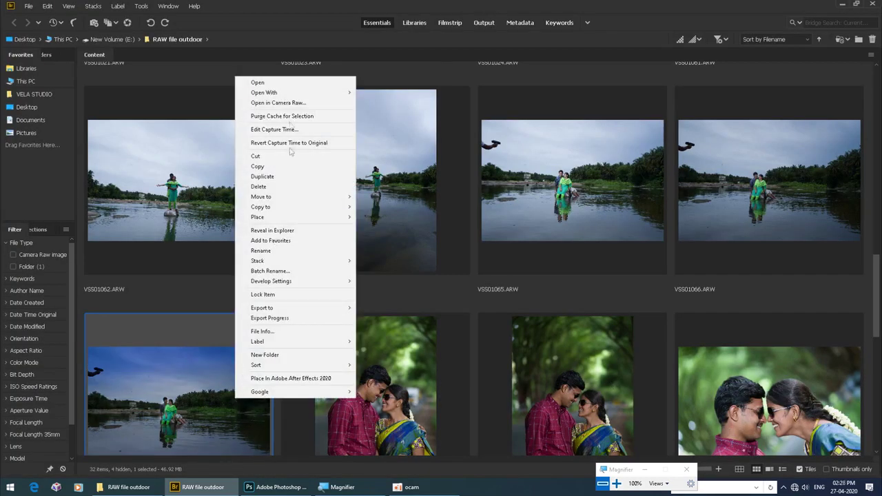
left_click(289, 103)
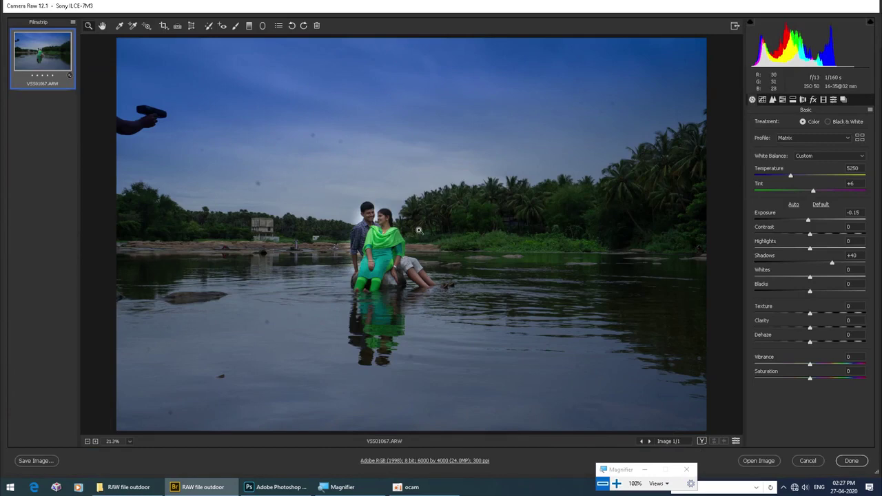
left_click(753, 460)
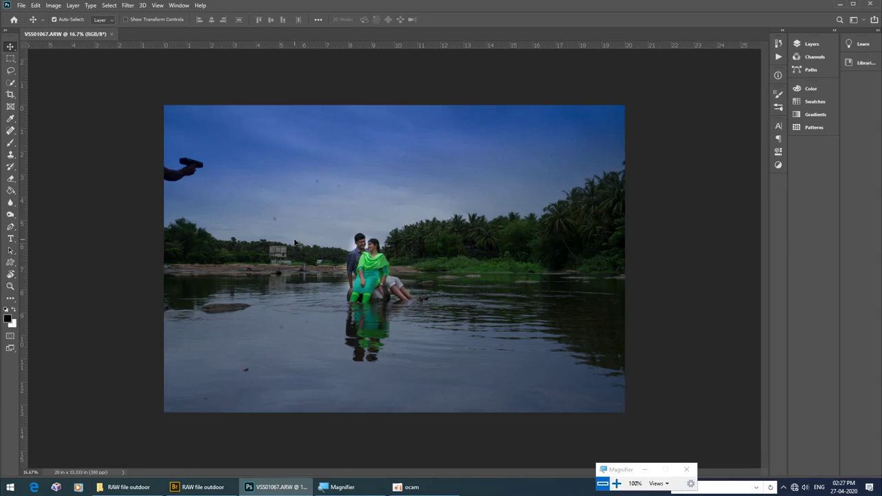
- Remove the dark sensor spots from the sky above and left of the couple with a 175 px Spot Healing Brush
key("ctrl+plus")
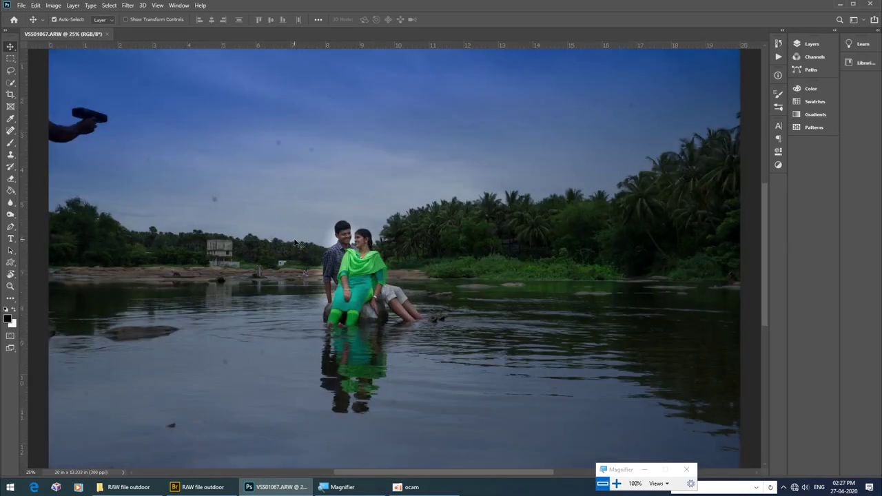
key("j")
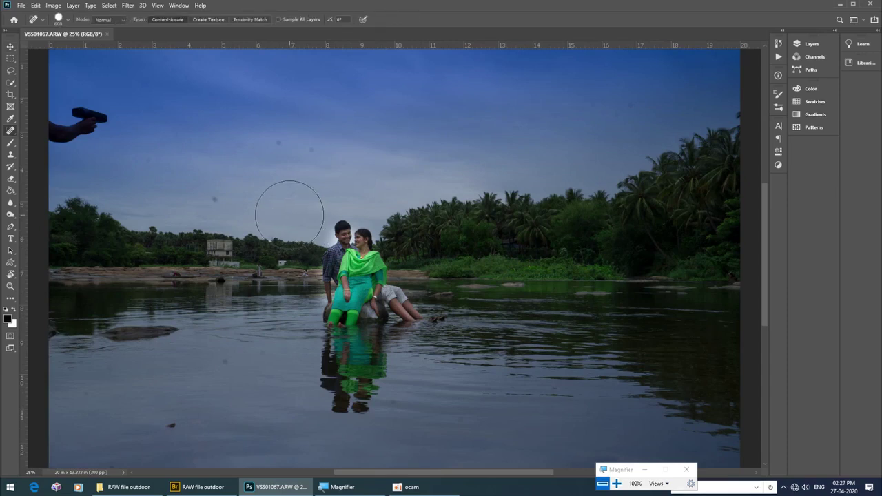
right_click(11, 132)
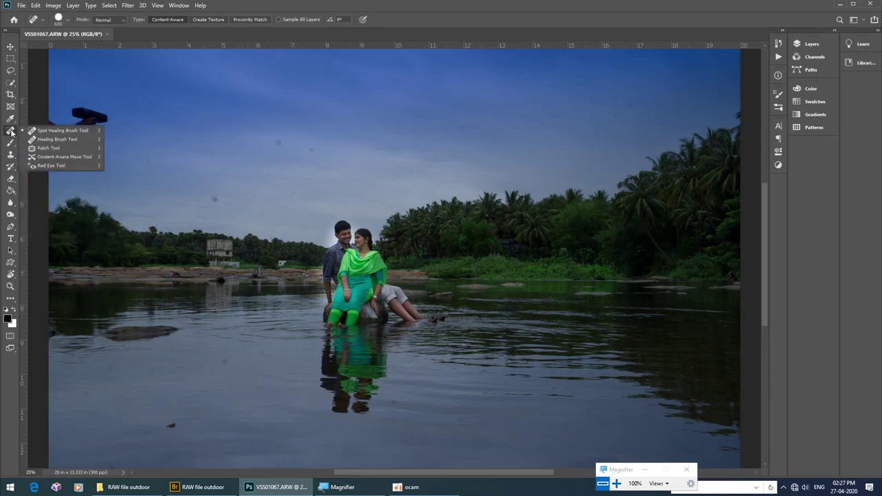
left_click(71, 131)
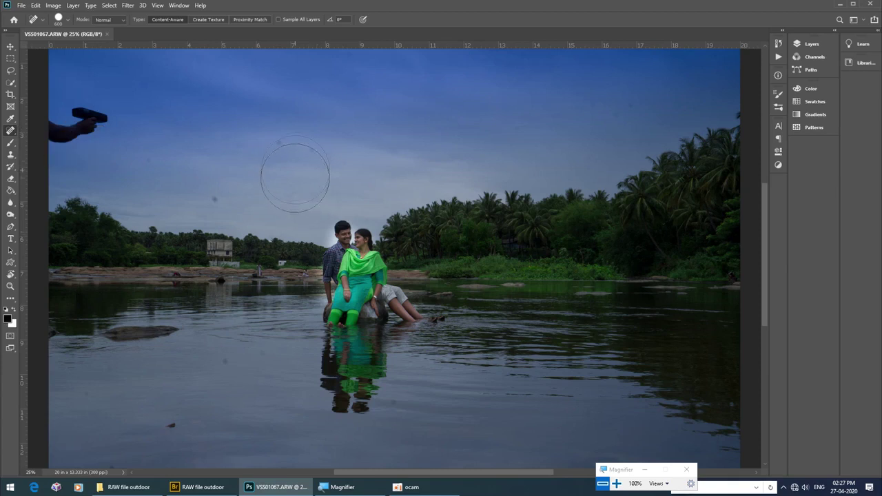
key("bracketleft")
key("bracketleft")
key("bracketleft")
key("bracketleft")
key("bracketleft")
left_click(314, 151)
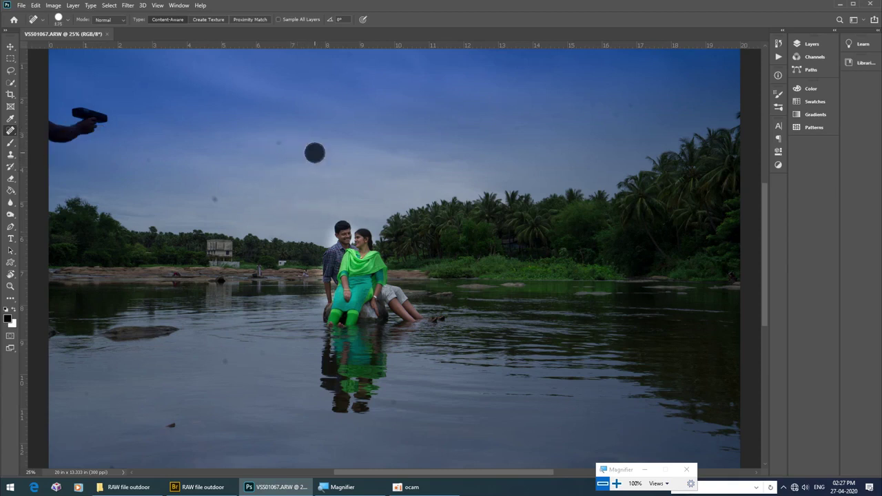
left_click(275, 146)
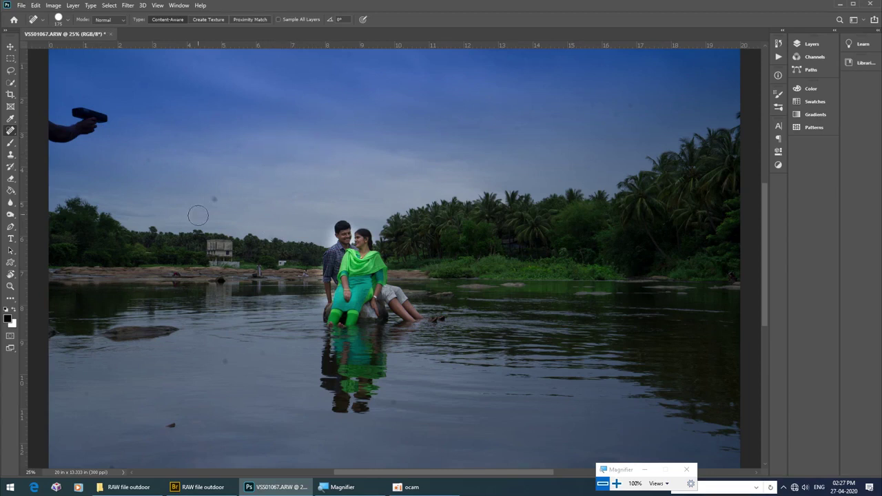
left_click(213, 199)
left_click(150, 162)
- Heal the dark spots, floating debris and rocks in the water left of the couple with a 125 px Spot Healing Brush
key("bracketleft")
key("bracketleft")
key("bracketleft")
key("bracketleft")
left_click(224, 360)
left_click_drag(211, 418, 162, 429)
left_click(86, 393)
mouse_move(80, 336)
left_mouse_down()
mouse_move(178, 332)
mouse_move(117, 339)
mouse_move(52, 332)
left_mouse_up()
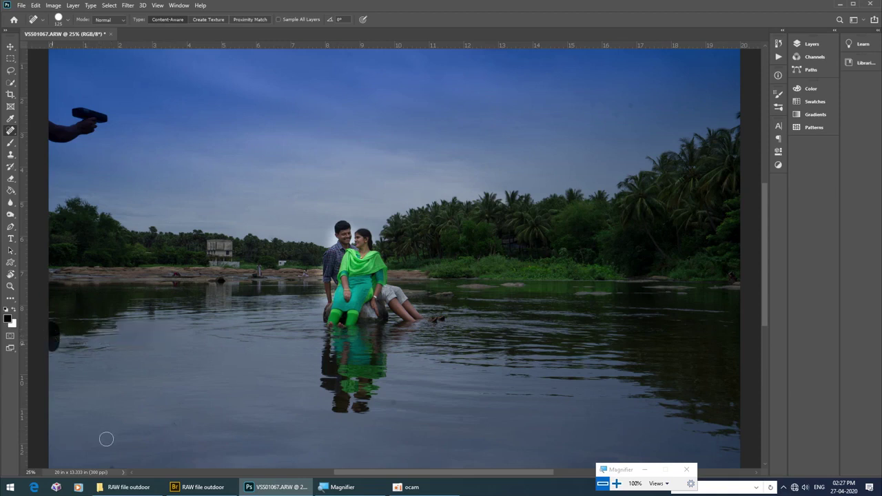
- Remove the small rocks in the water along the far shoreline right of the couple, reducing the healing brush to 70 px
mouse_move(577, 293)
left_mouse_down()
mouse_move(602, 291)
mouse_move(580, 306)
left_mouse_up()
key("[")
key("[")
key("[")
mouse_move(452, 295)
left_mouse_down()
mouse_move(413, 293)
mouse_move(493, 292)
mouse_move(487, 288)
left_mouse_up()
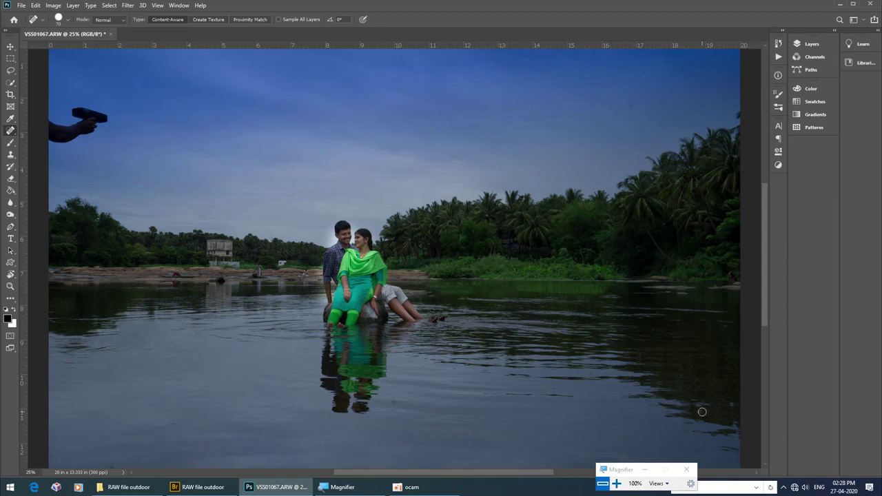
- Heal the faint spots in the right sky, the hand at the photo's left edge with a 175 px brush, and a lower-left water spot
left_click_drag(631, 106, 593, 108)
key("bracketright")
key("bracketright")
key("bracketright")
mouse_move(109, 121)
left_mouse_down()
mouse_move(75, 109)
mouse_move(91, 126)
mouse_move(48, 122)
mouse_move(52, 132)
mouse_move(86, 133)
mouse_move(31, 137)
left_mouse_up()
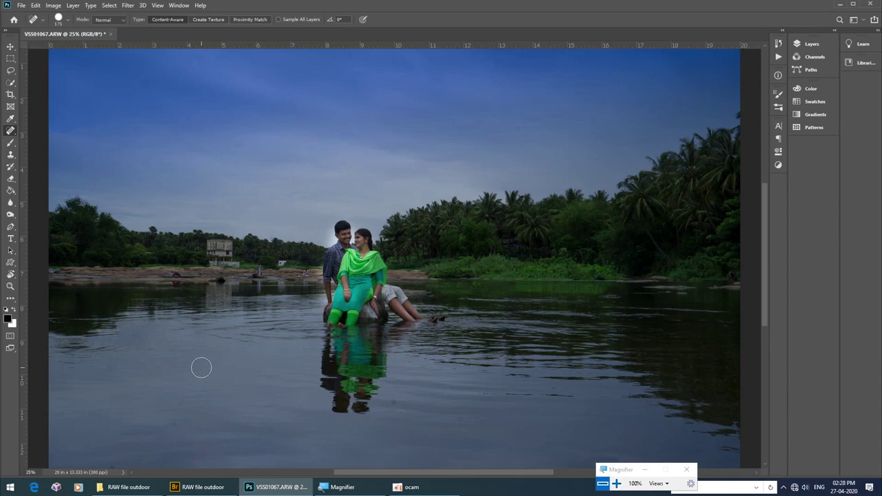
key("ctrl+minus")
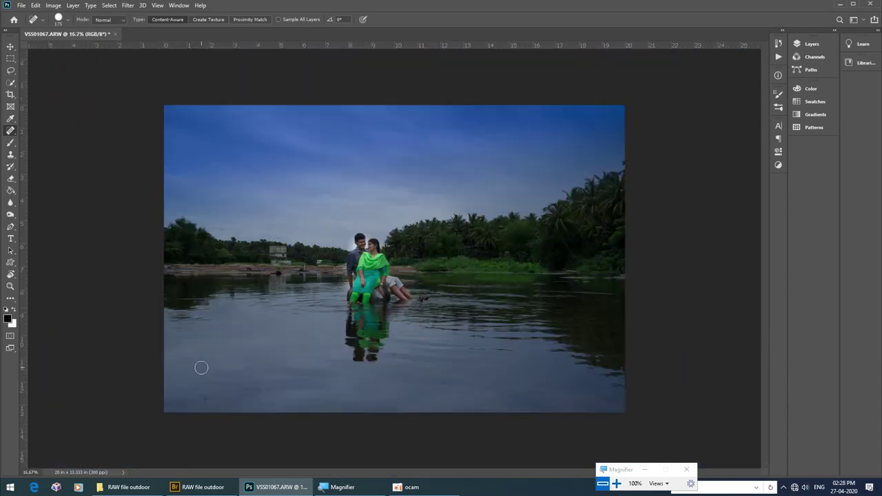
left_click(207, 400)
- Apply the Camera Raw Filter to the retouched image and reset the Adjustment Brush's local correction settings
left_click(129, 5)
left_click(140, 62)
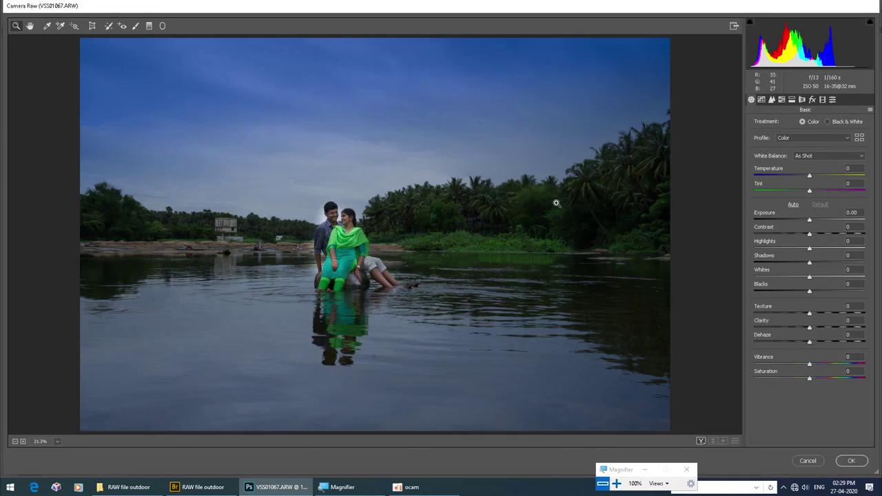
key("k")
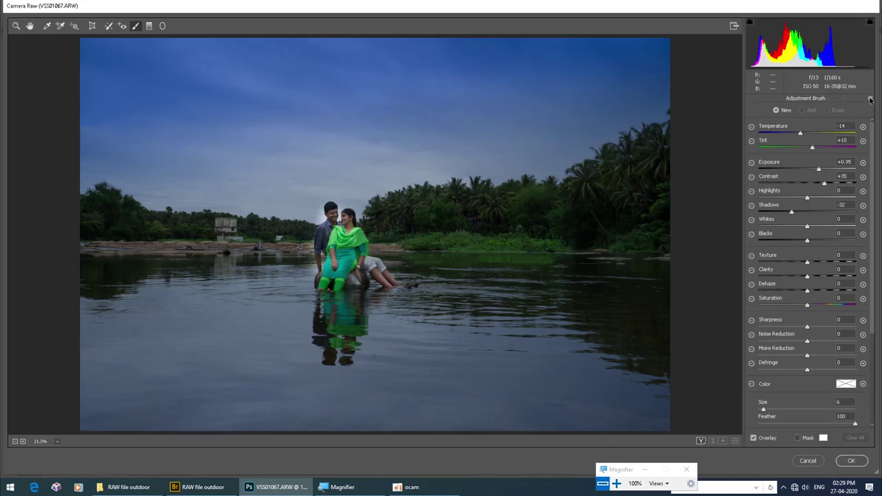
left_click(870, 100)
left_click(823, 118)
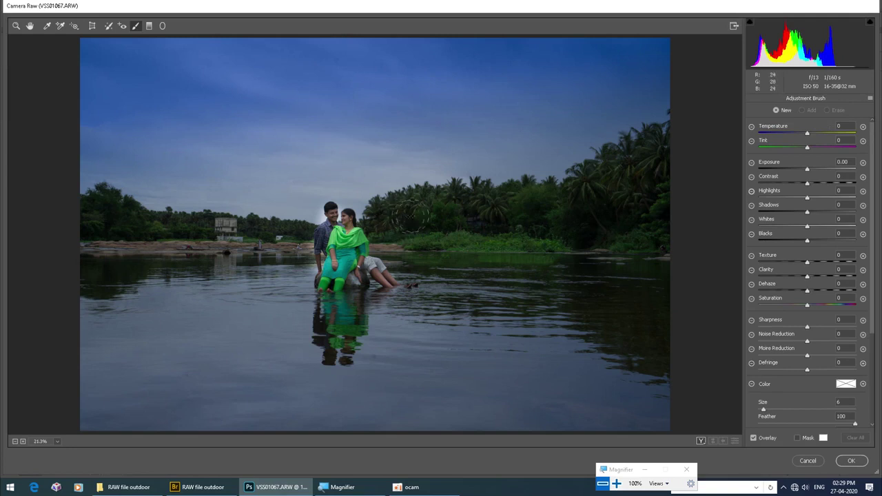
- Brighten the trees and shoreline on both sides of the couple with the Adjustment Brush at exposure +0.85 and size 8
left_click_drag(808, 169, 810, 169)
key("bracketright")
mouse_move(397, 220)
left_mouse_down()
mouse_move(510, 208)
mouse_move(538, 228)
mouse_move(554, 207)
mouse_move(637, 159)
mouse_move(660, 170)
left_mouse_up()
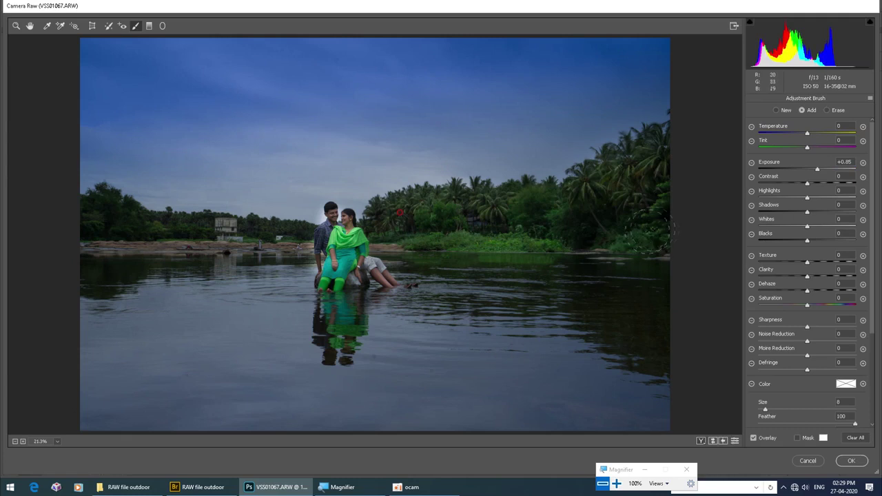
left_click_drag(644, 241, 534, 241)
left_click_drag(456, 239, 414, 241)
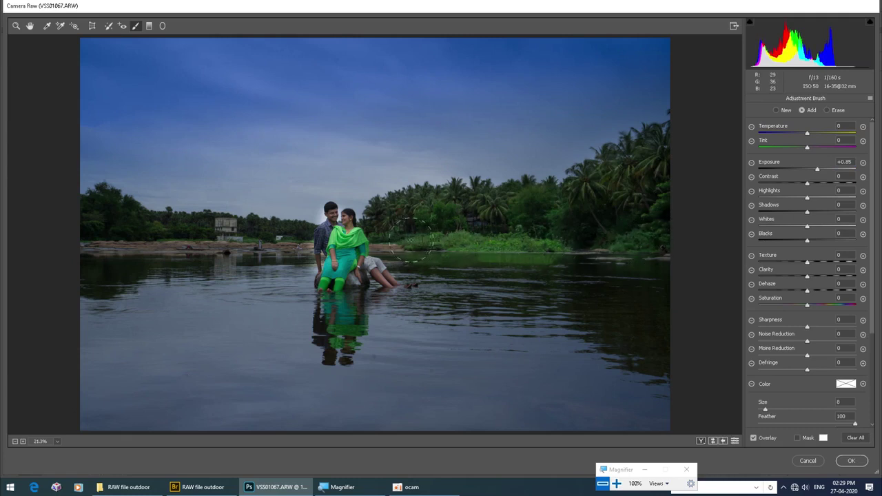
mouse_move(293, 238)
left_mouse_down()
mouse_move(173, 226)
mouse_move(124, 206)
left_mouse_up()
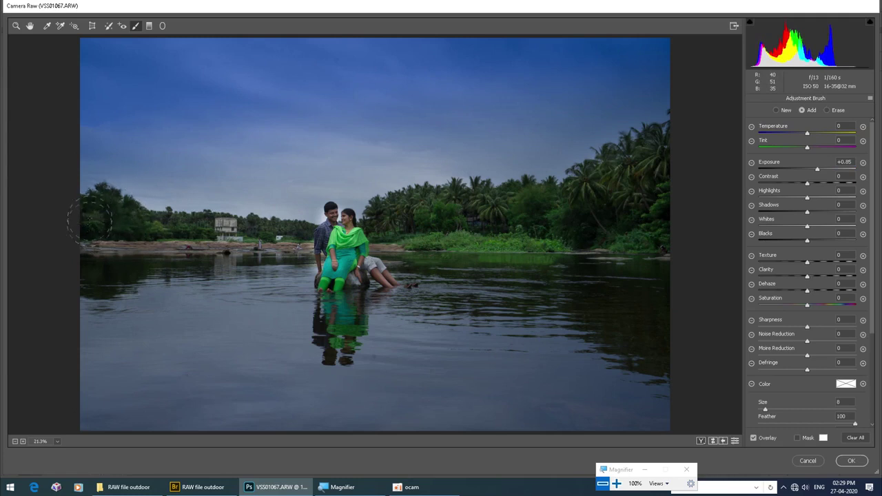